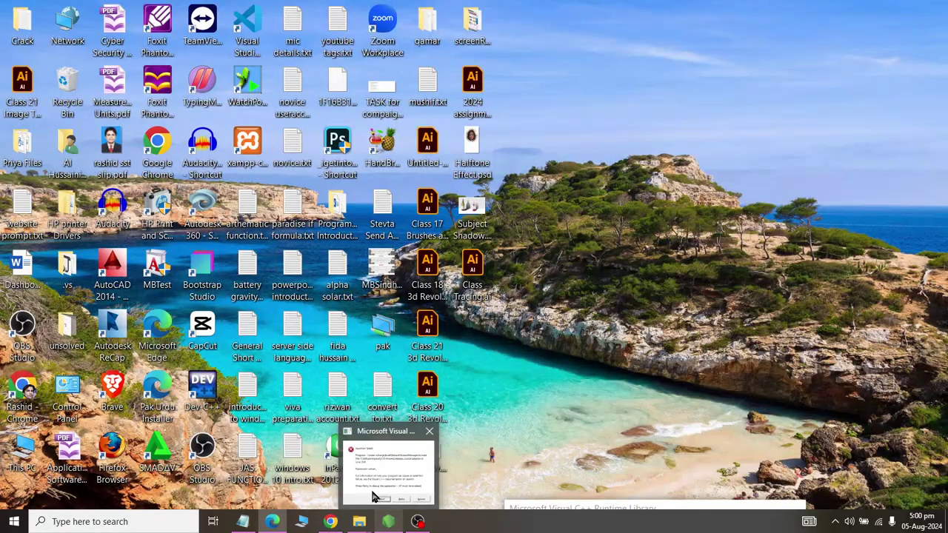
mouse_move(359, 522)
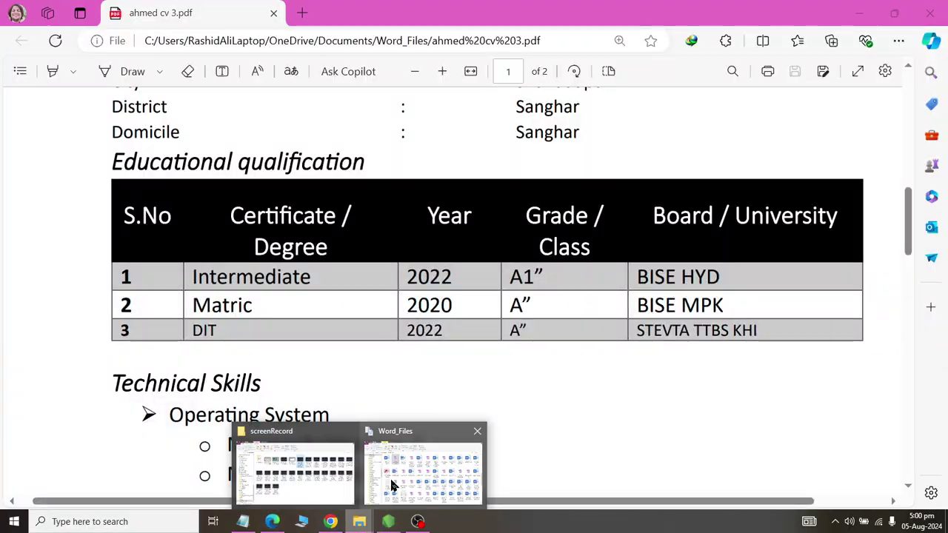
Open ahmed cv 3.docx from the Word_Files folder in Word
left_click(392, 474)
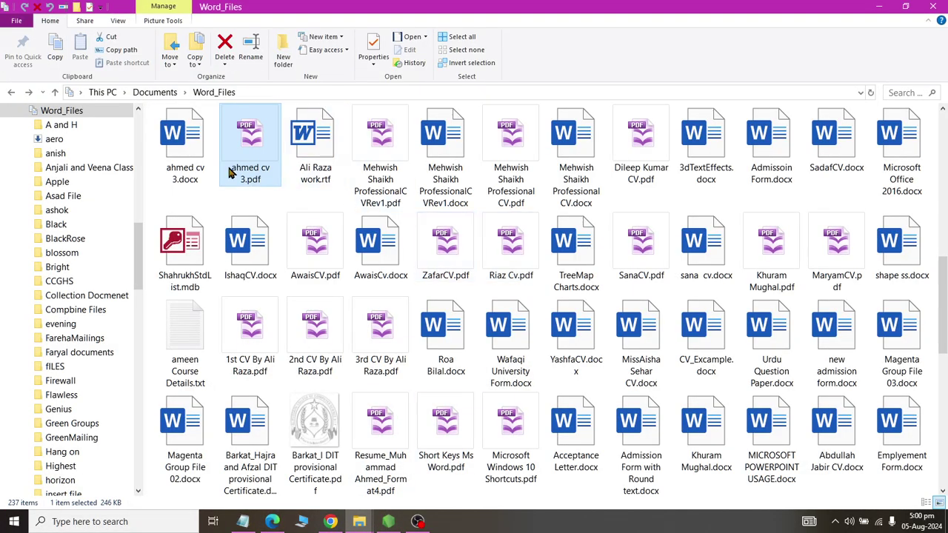
left_click(186, 145)
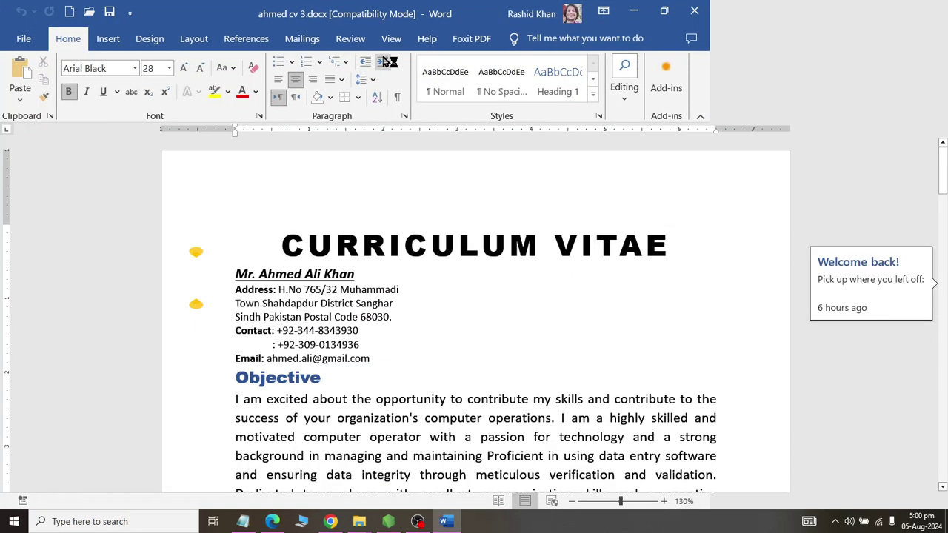
Maximize the Word window, scroll past the education table, and place the cursor on blank page 3
left_click_drag(943, 174, 943, 256)
scroll(659, 330, "up", 2)
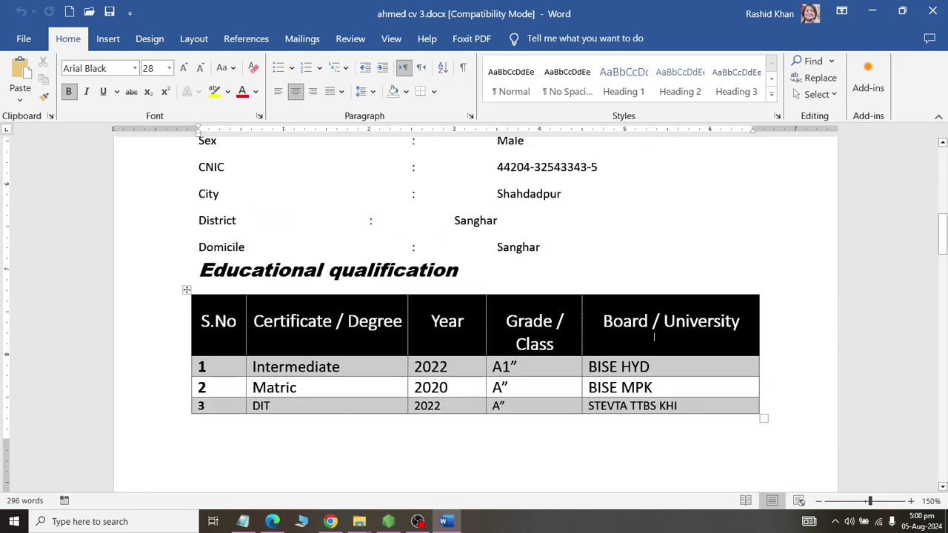
scroll(654, 337, "down", 1)
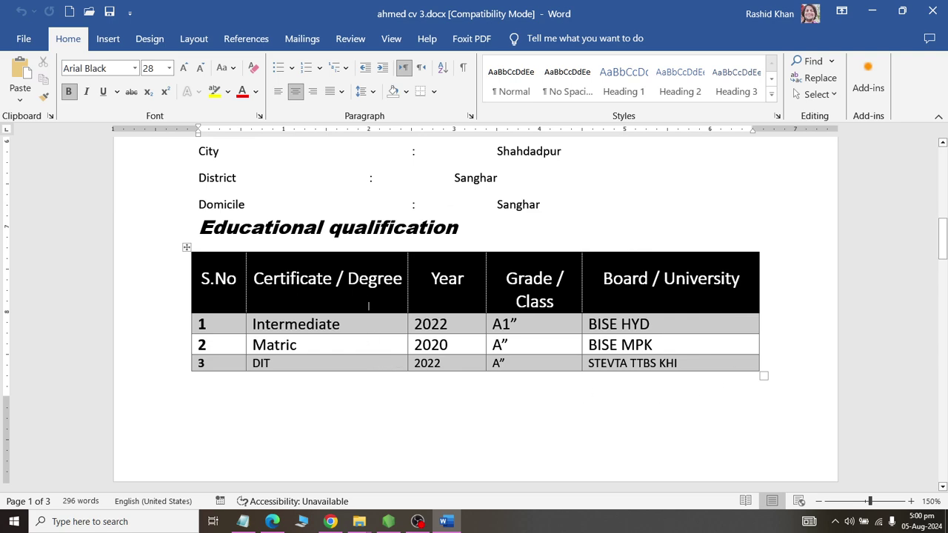
scroll(368, 305, "down", 5)
scroll(333, 326, "down", 5)
scroll(305, 349, "down", 5)
scroll(170, 305, "up", 4)
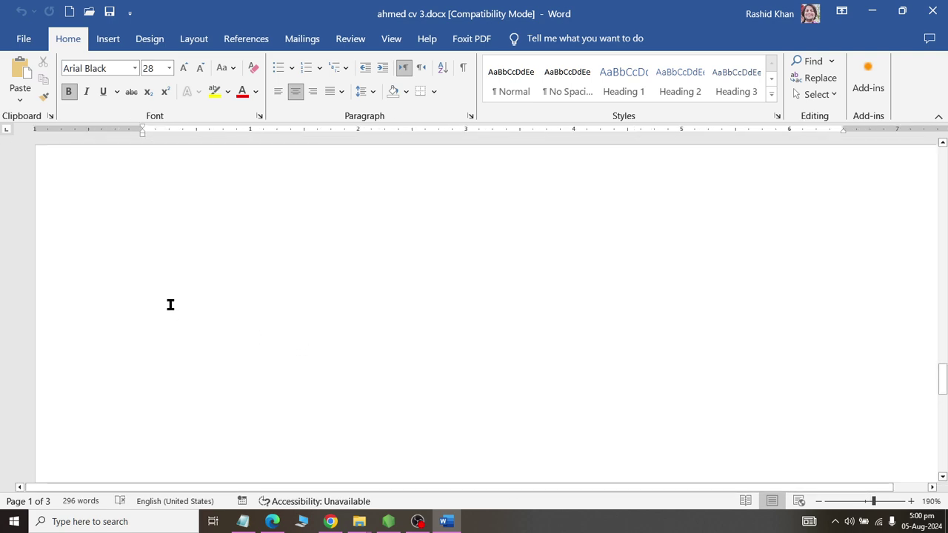
left_click(171, 304)
Type the heading 'Table' and start a new line below it
type("tABLE")
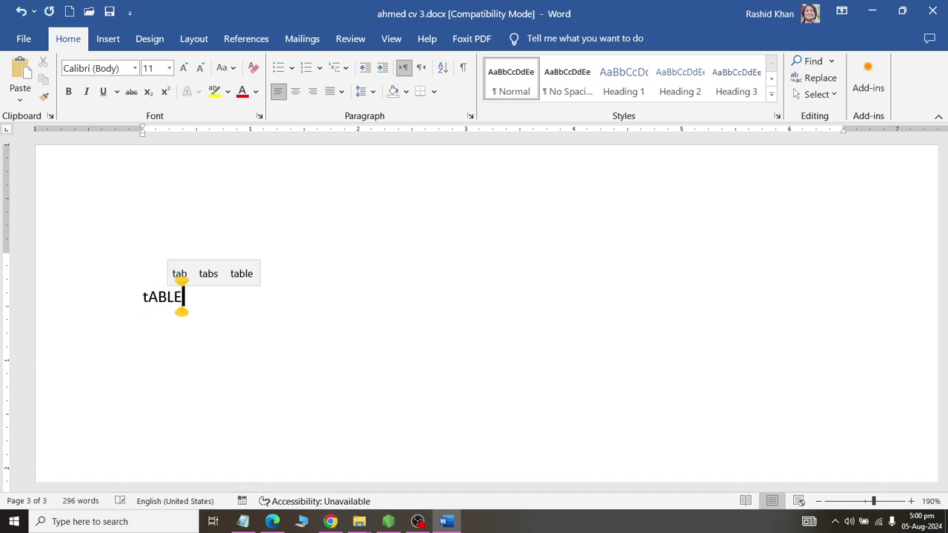
key("Return")
type("c")
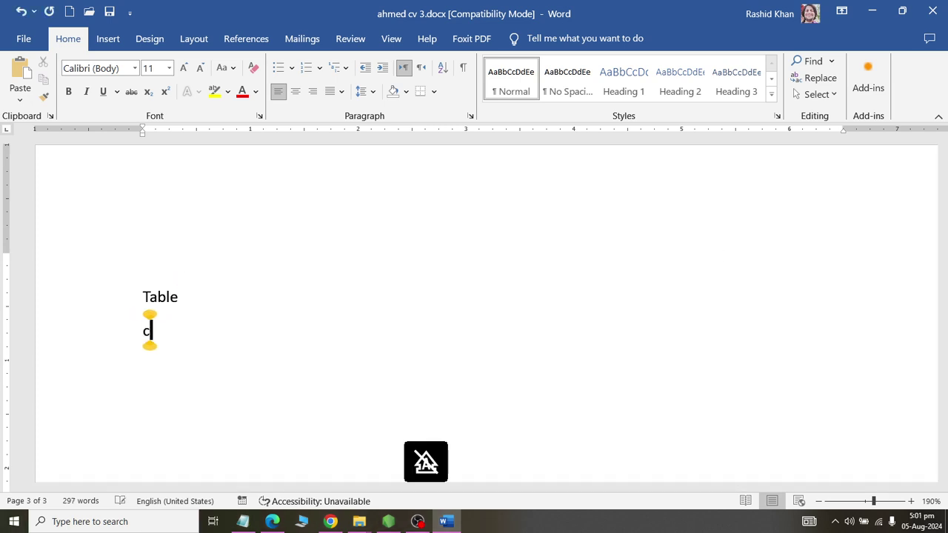
type("o")
key("BackSpace")
key("BackSpace")
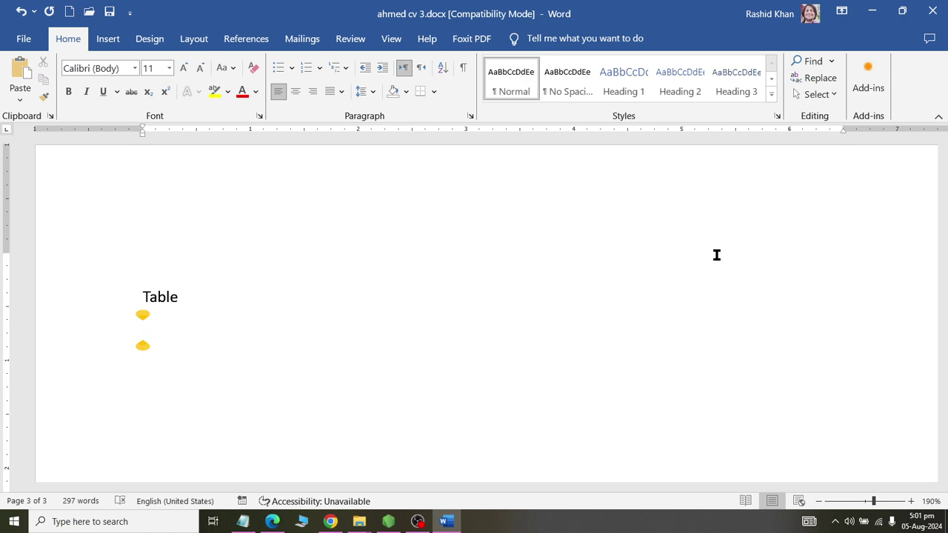
scroll(717, 255, "up", 3, "ctrl")
Type the definition 'Is the collection of Rows and Columns which is used to store data in tabular form.'
type("Is the")
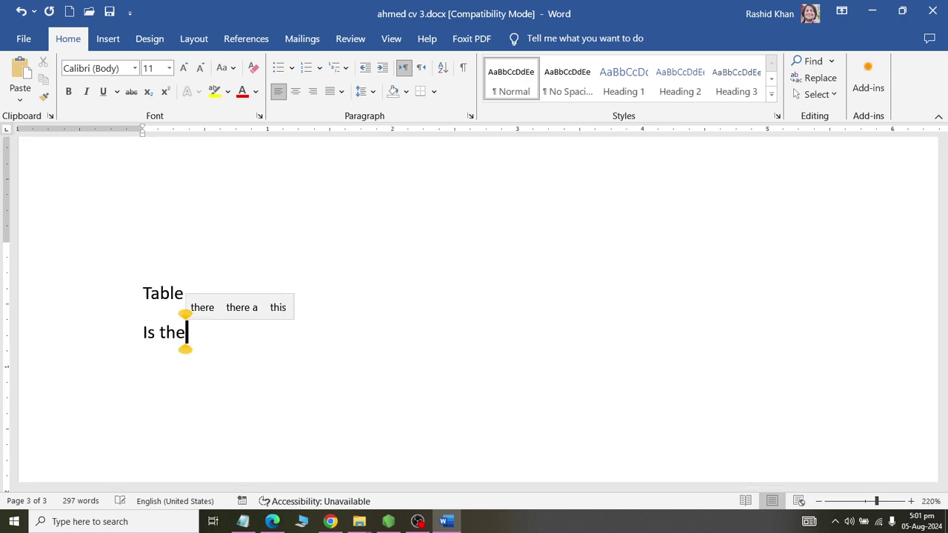
type(" collection of Rows")
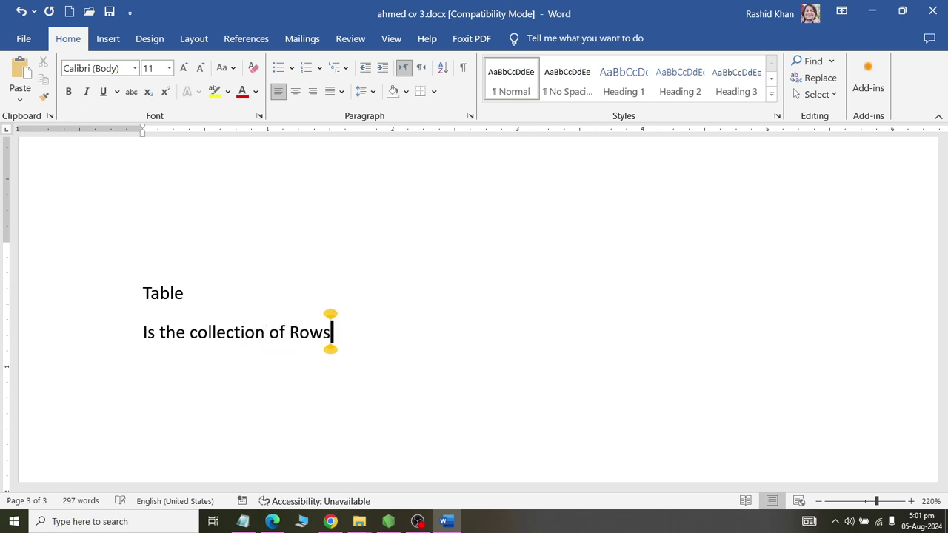
type(" and Column")
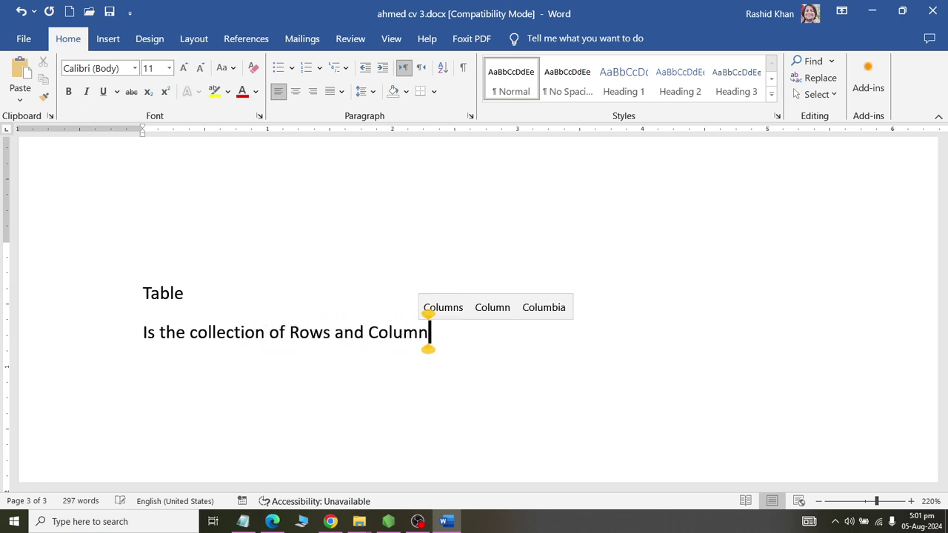
type("s which is yus")
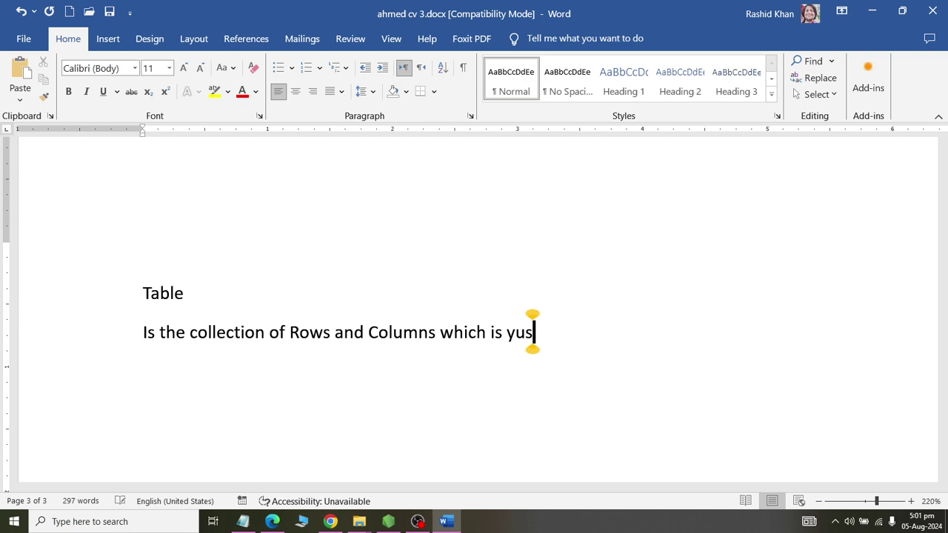
key("BackSpace")
key("BackSpace")
key("BackSpace")
type("used to t")
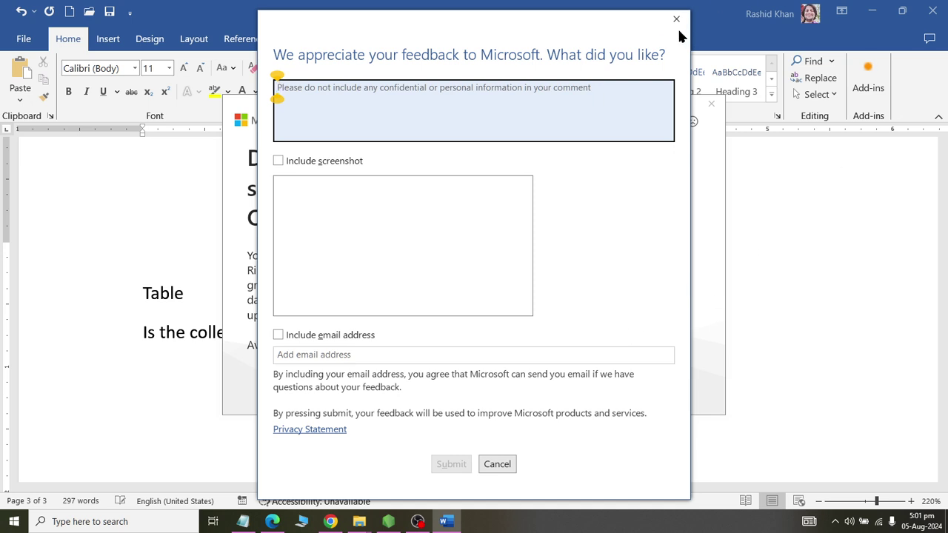
left_click(676, 18)
left_click(713, 101)
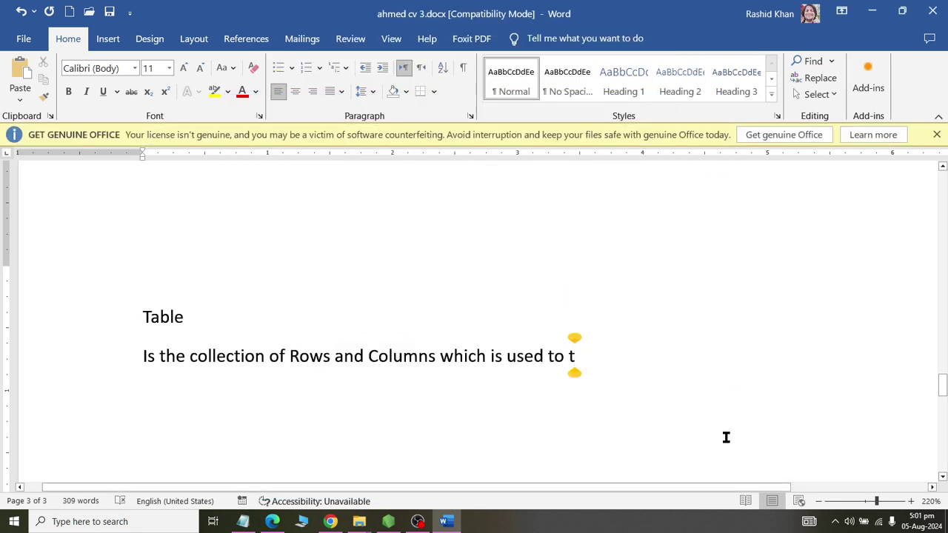
type("store data in")
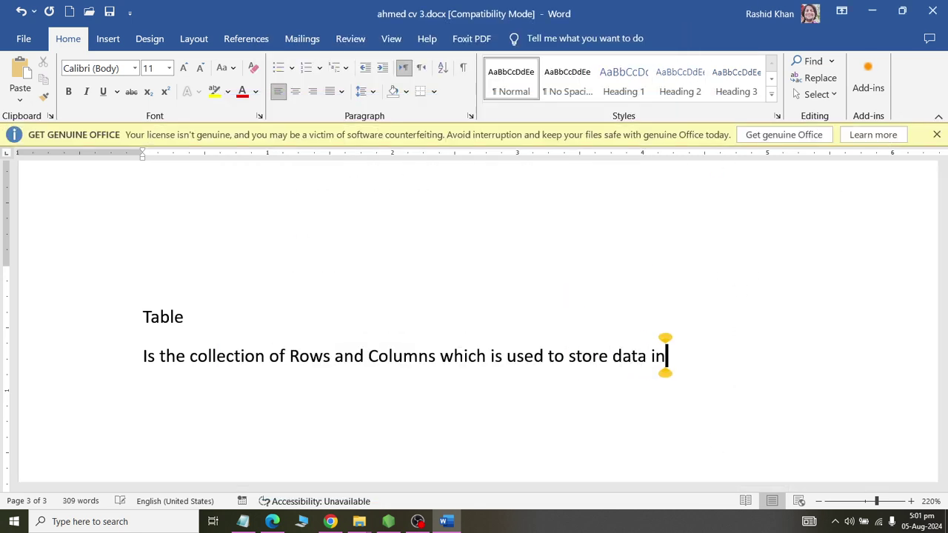
type(" tabulatr")
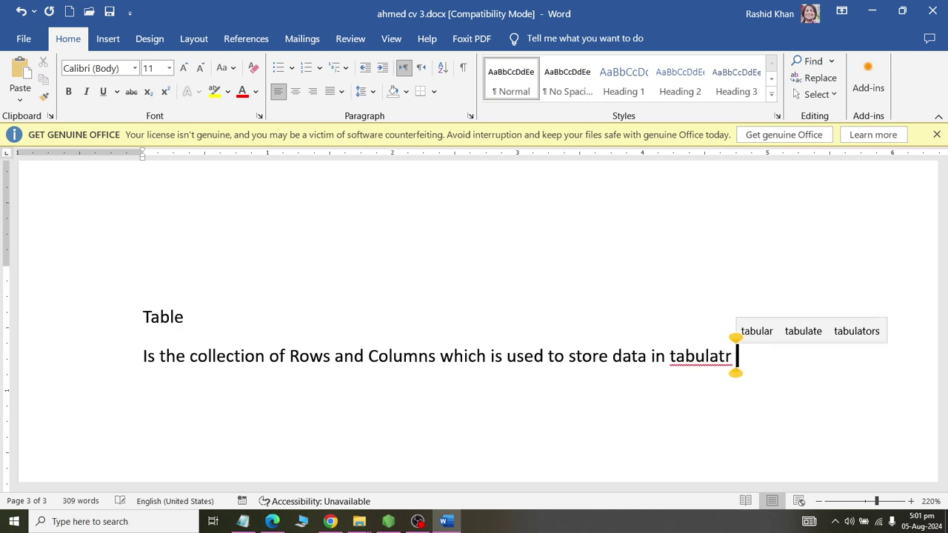
key("BackSpace")
key("BackSpace")
type("r form.")
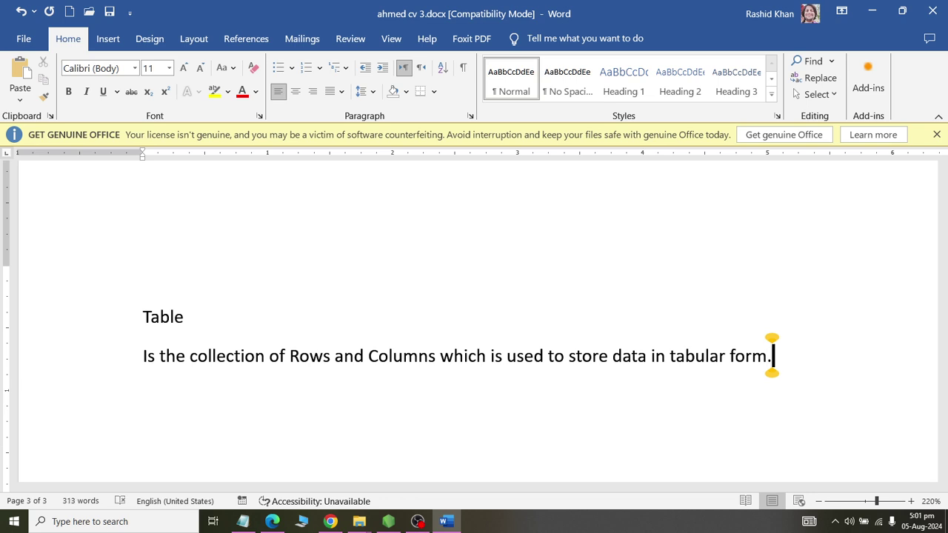
scroll(332, 330, "up", 10)
Add blank lines below the definition and insert a 6-column by 4-row table
scroll(332, 330, "up", 10)
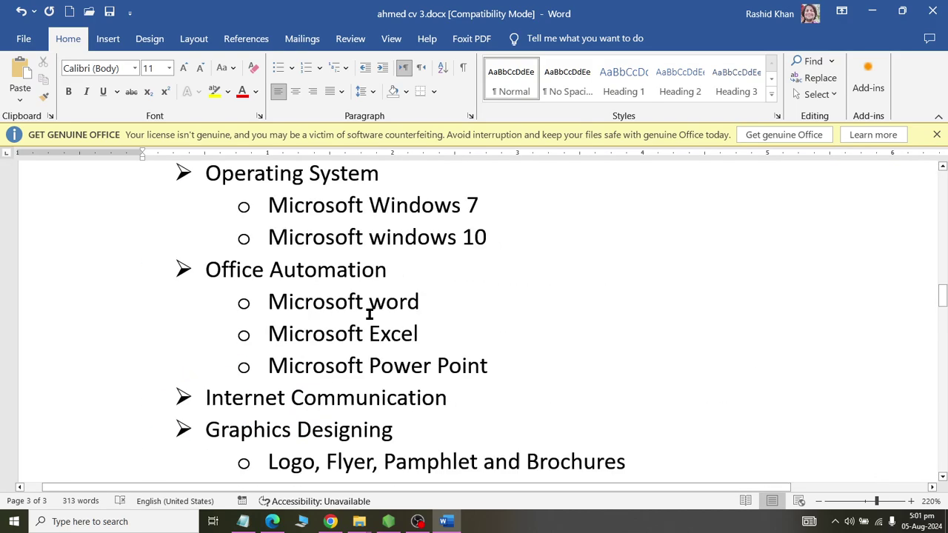
scroll(370, 312, "up", 10)
scroll(370, 314, "down", 10)
scroll(370, 315, "down", 5)
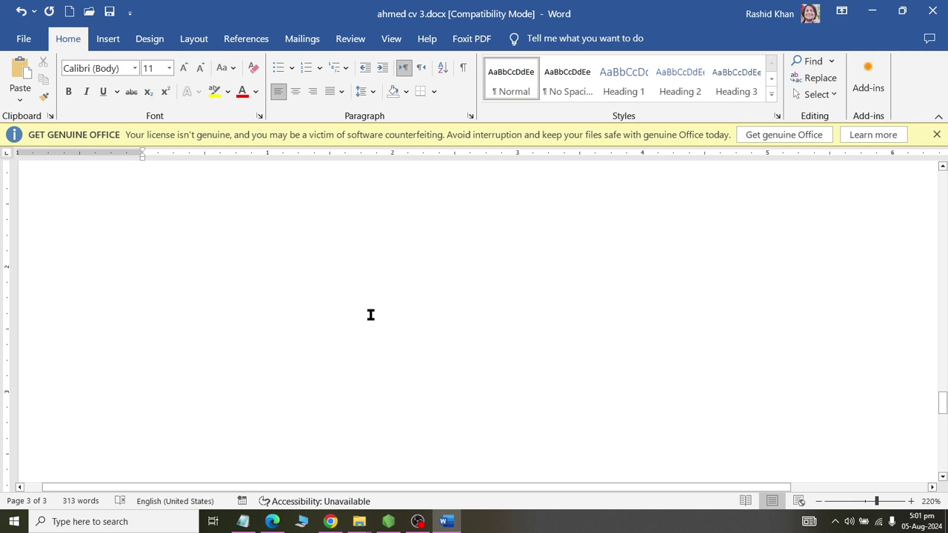
key("Return")
key("Return")
key("Return")
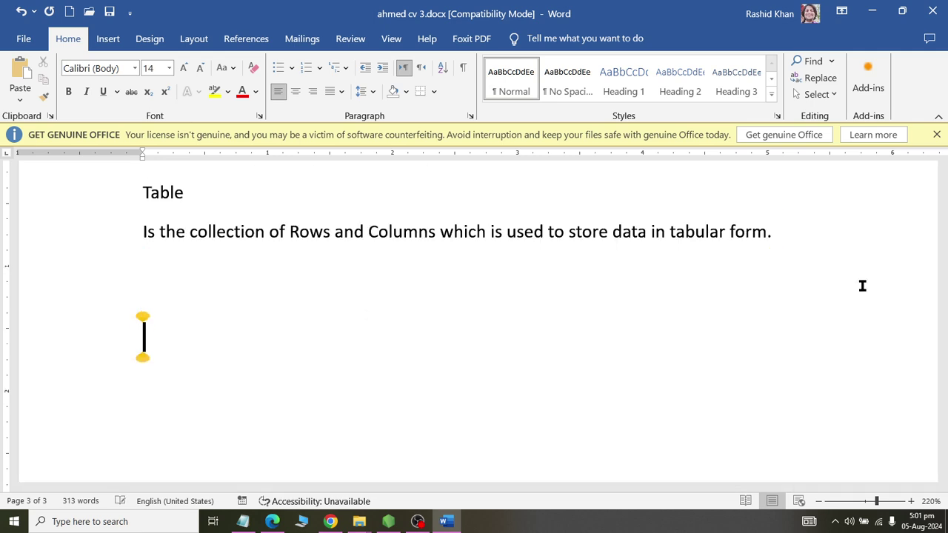
scroll(168, 400, "up", 1, "ctrl")
scroll(182, 237, "up", 1, "ctrl")
left_click(112, 43)
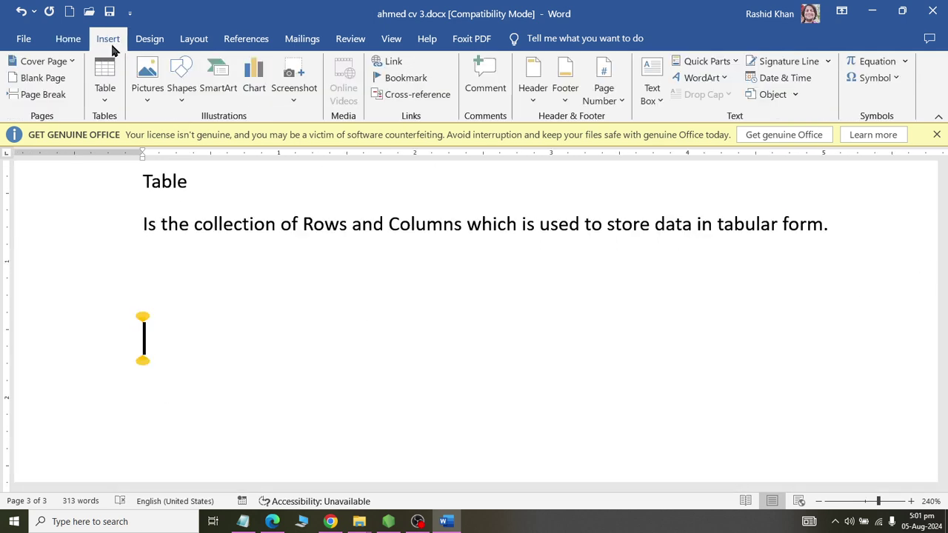
left_click(104, 101)
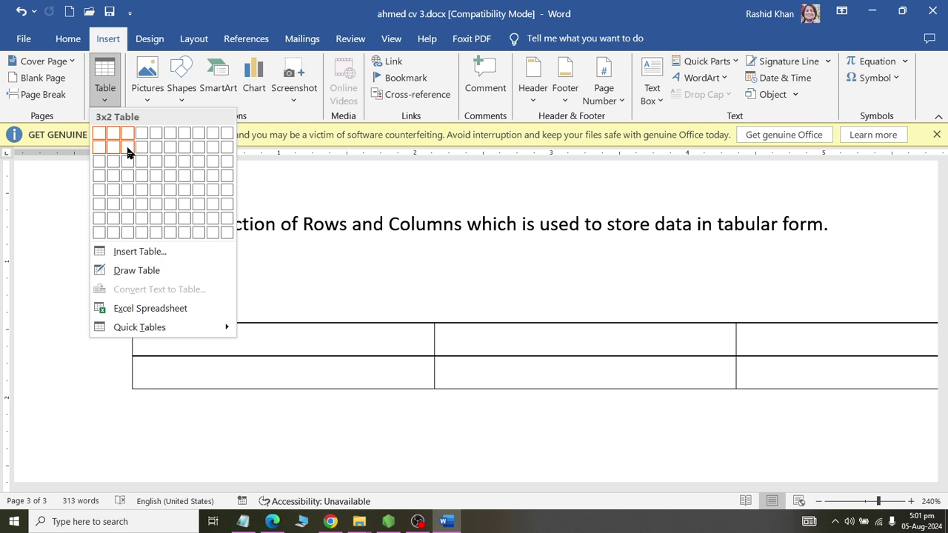
left_click(170, 178)
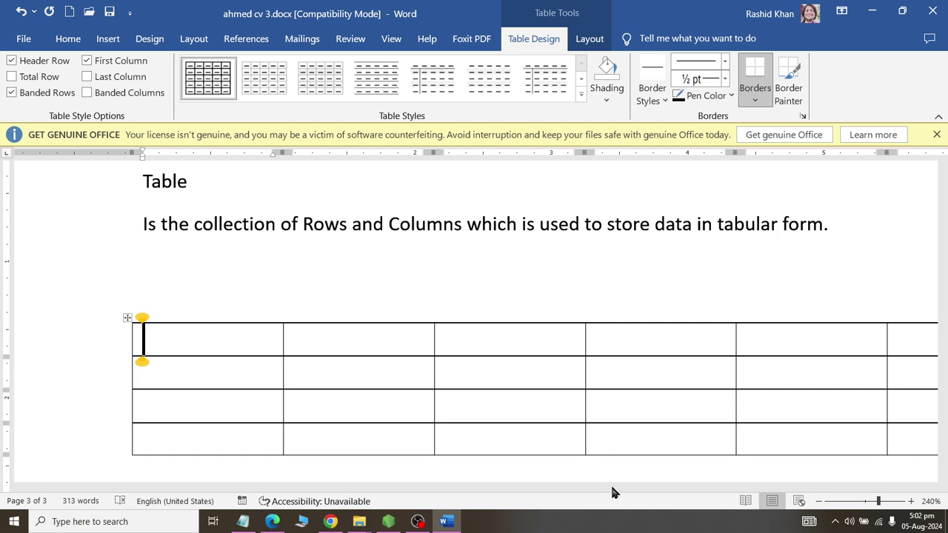
Type 'S.No' and 'Degree / Certificate' in the first two header cells
scroll(391, 301, "down", 1)
scroll(400, 310, "down", 3)
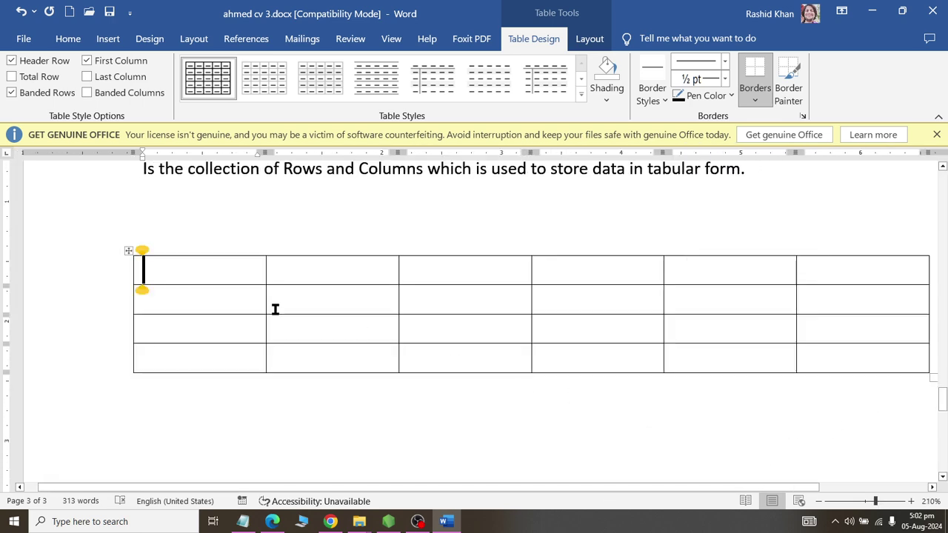
type("S.N")
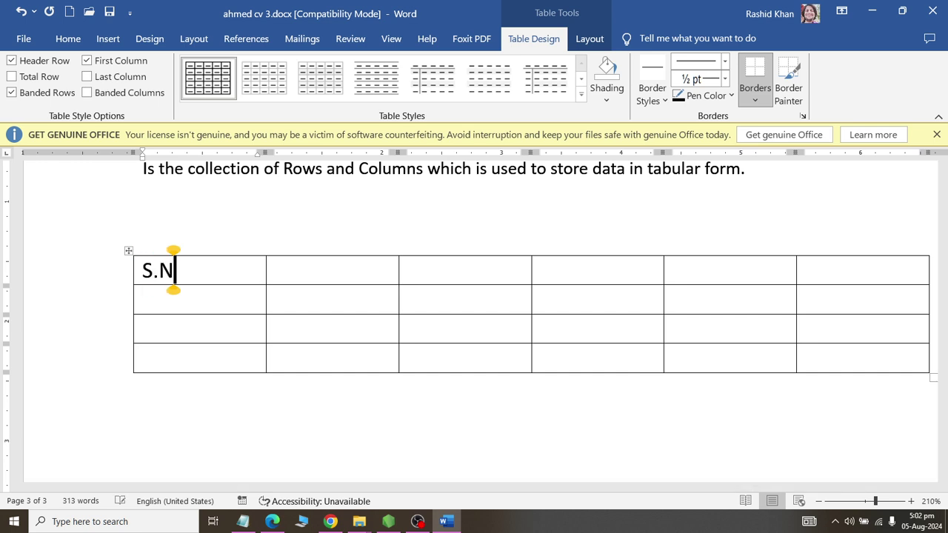
type("o")
key("Tab")
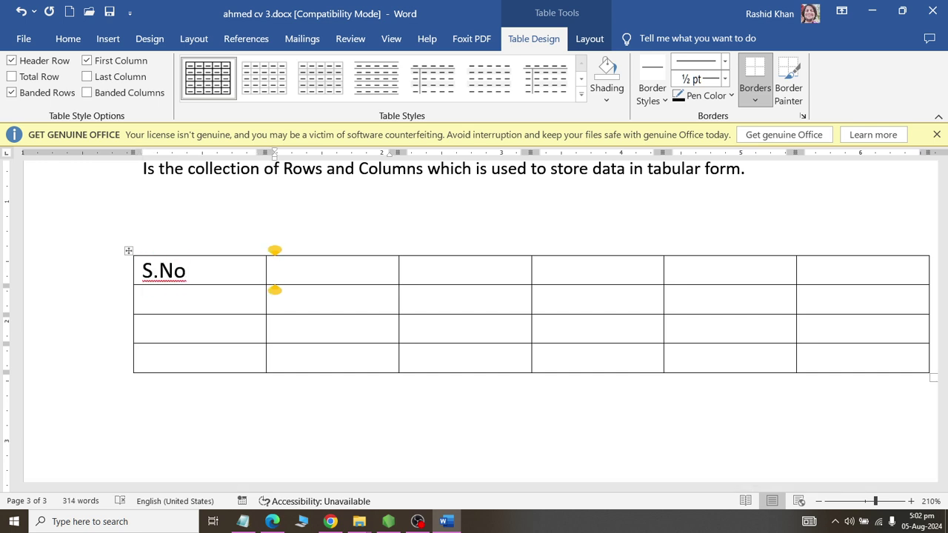
type("Degg")
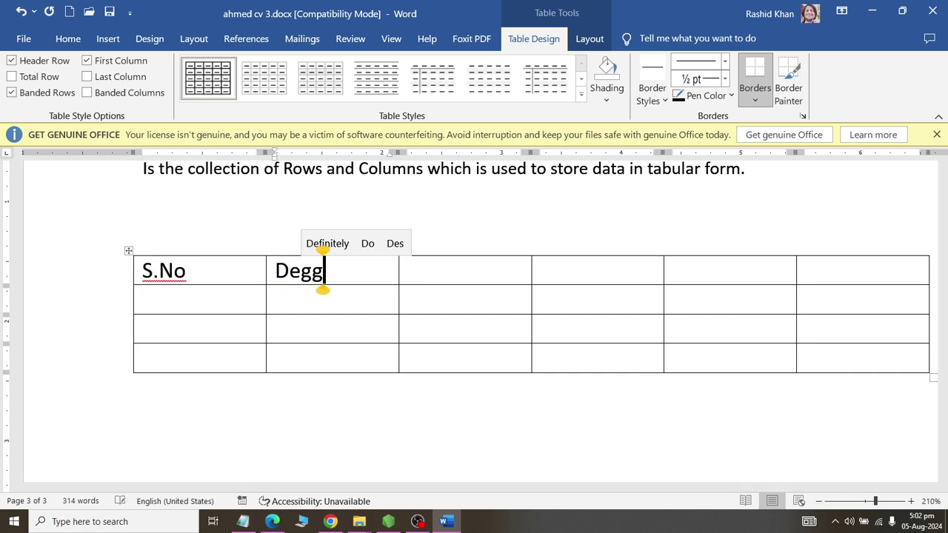
key("BackSpace")
type("ree / Cer")
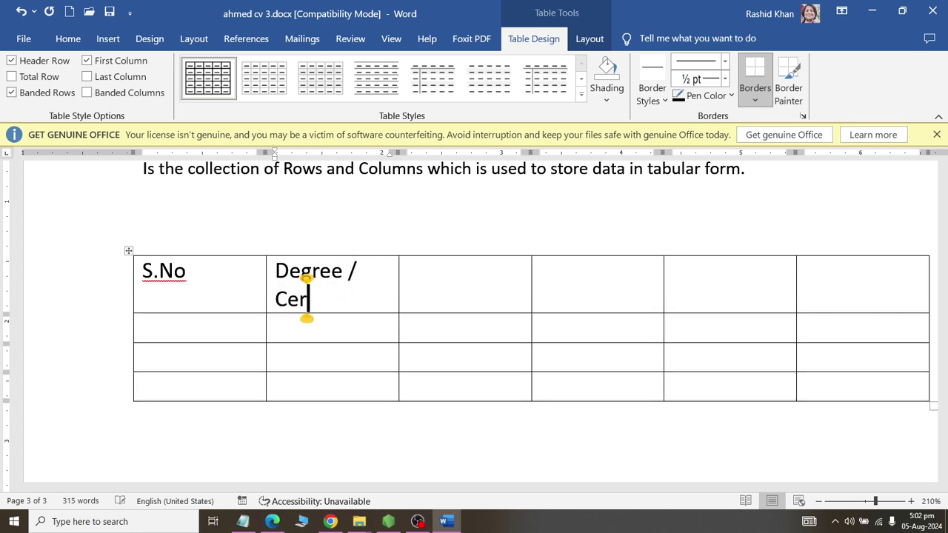
type("tificate")
Fill the next header cells with 'Passing Year' and 'Board / University'
key("Tab")
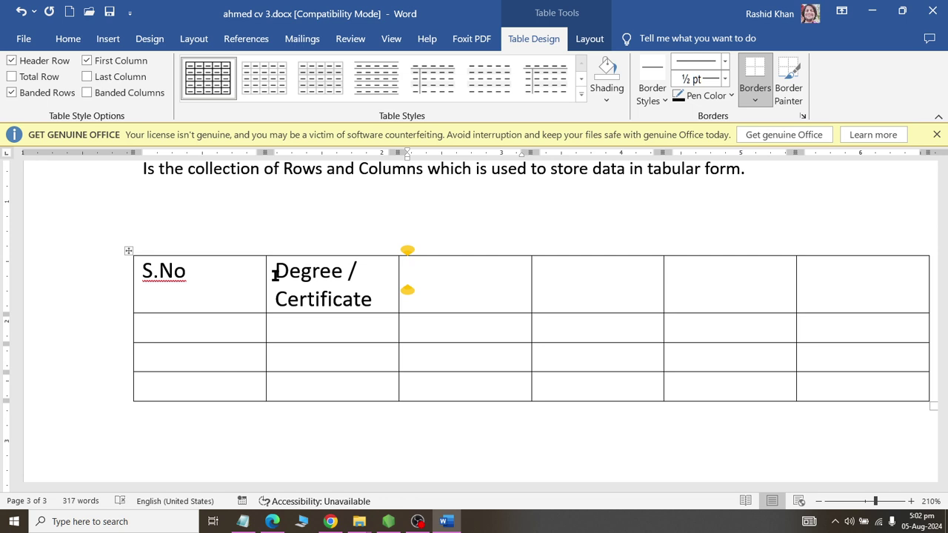
type("Passin")
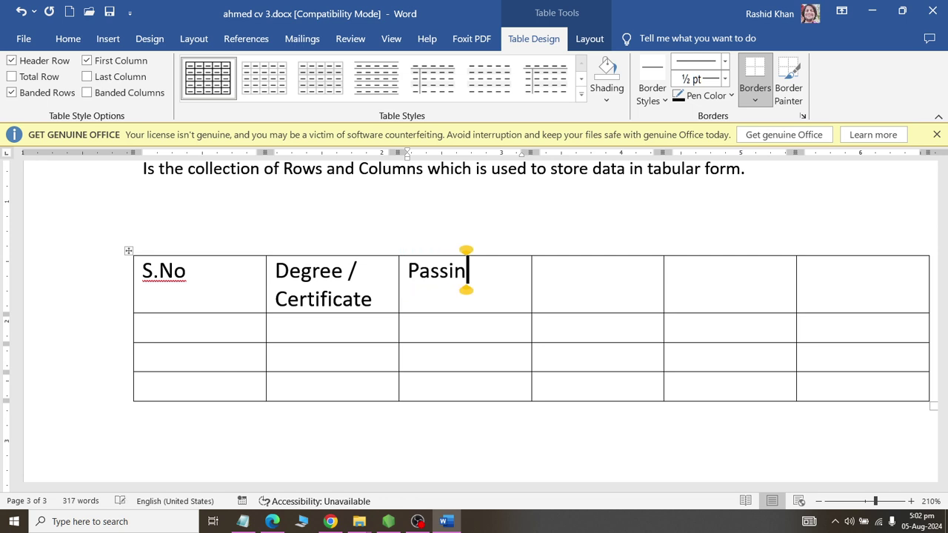
type("g Year")
key("Tab")
type("B")
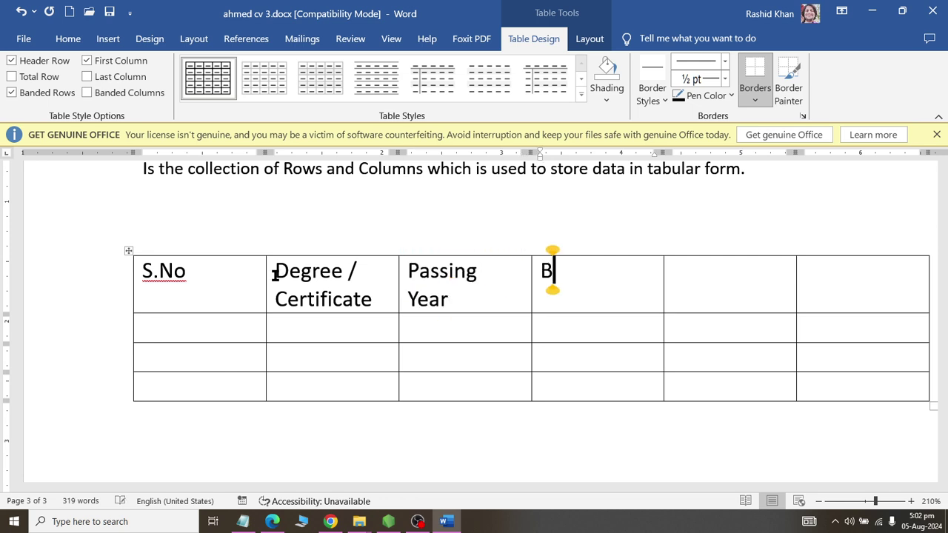
type("oard ")
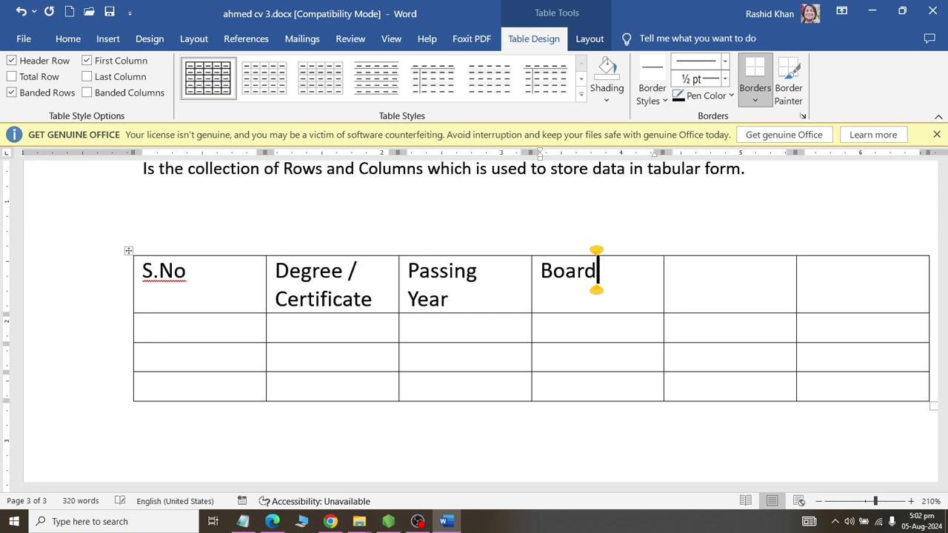
type("/ Universoty")
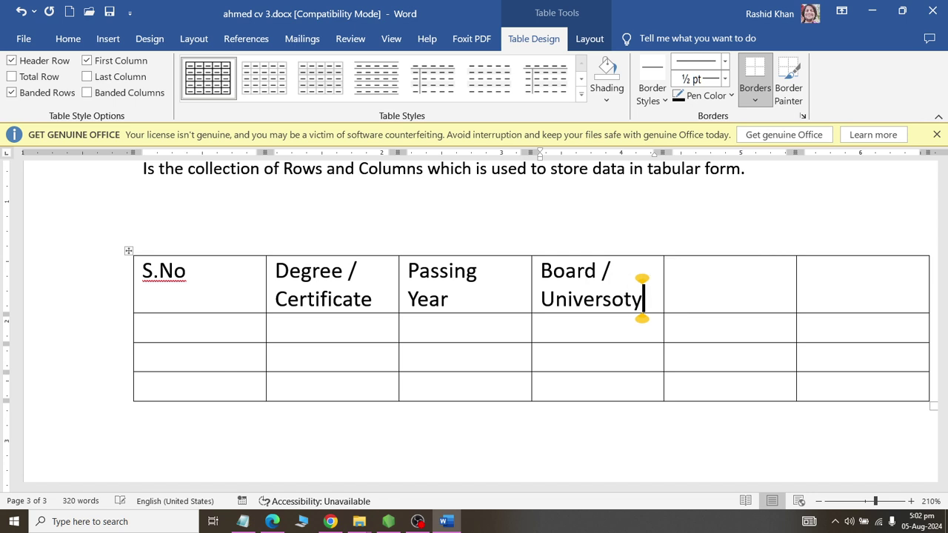
key("BackSpace")
key("BackSpace")
key("BackSpace")
key("BackSpace")
type("sity")
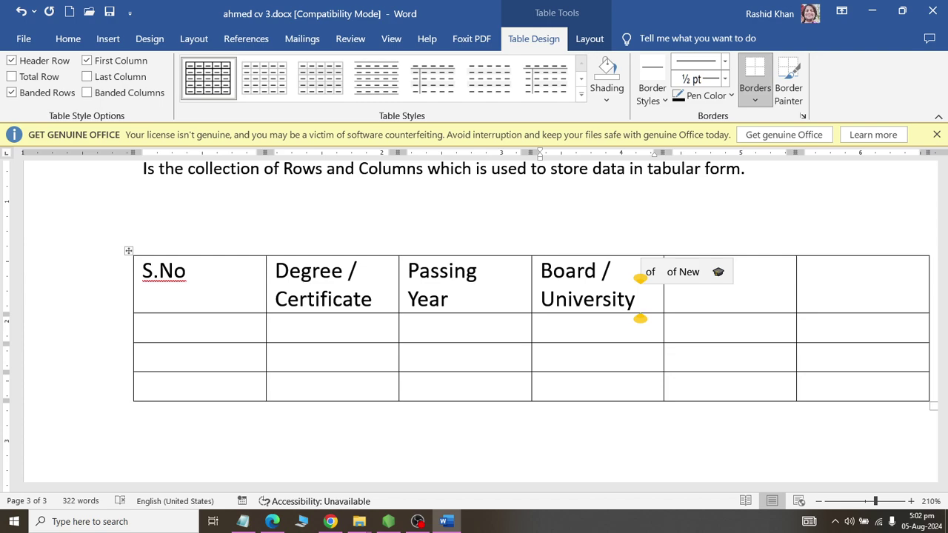
scroll(424, 288, "up", 5)
scroll(424, 288, "up", 5)
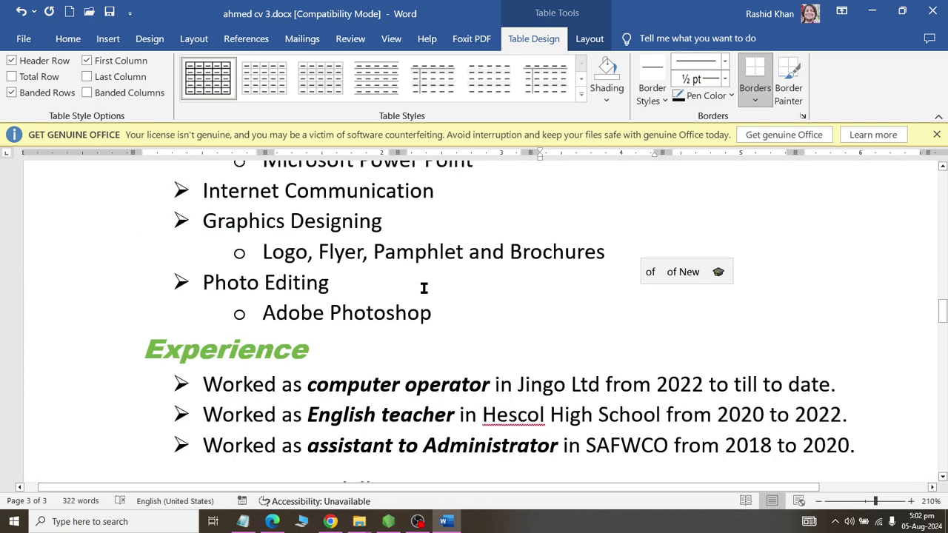
scroll(424, 289, "up", 1)
scroll(423, 288, "up", 4)
scroll(423, 288, "up", 4)
scroll(474, 348, "down", 1)
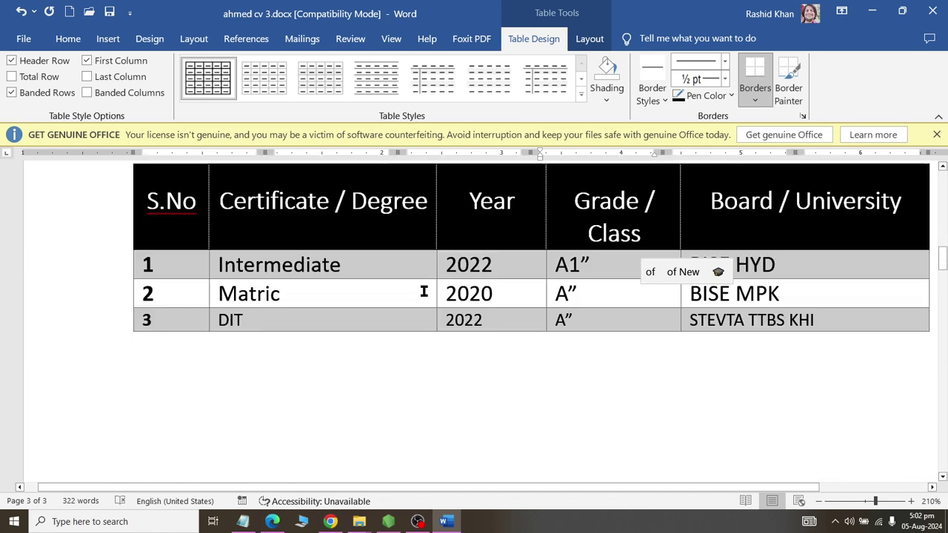
scroll(482, 360, "down", 8)
scroll(412, 294, "down", 5)
scroll(413, 294, "down", 5)
scroll(571, 239, "down", 5)
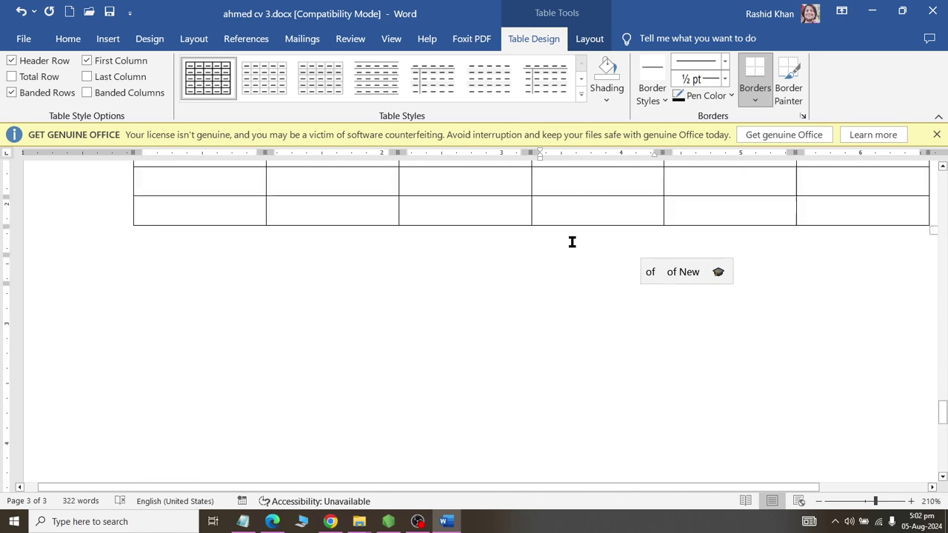
scroll(568, 306, "up", 3)
left_click(568, 307)
scroll(694, 320, "down", 2)
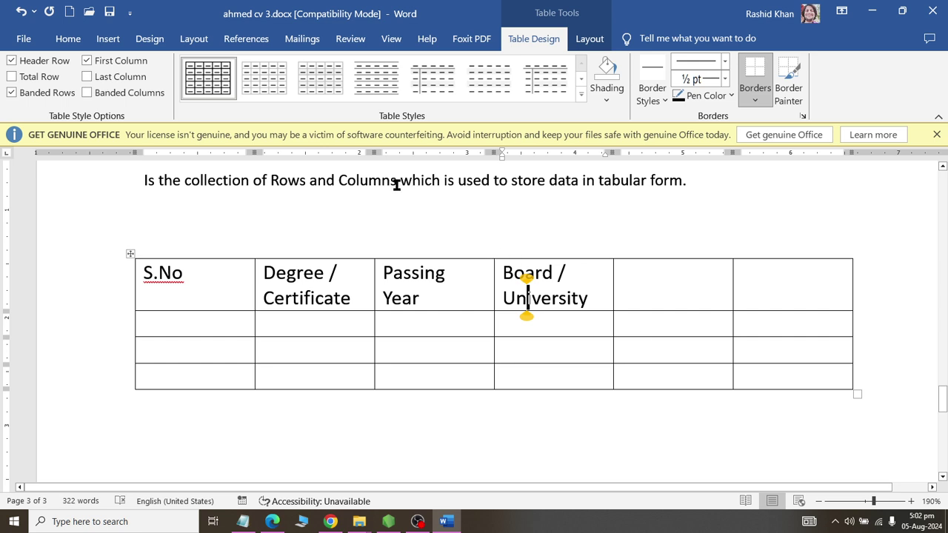
left_click(359, 189)
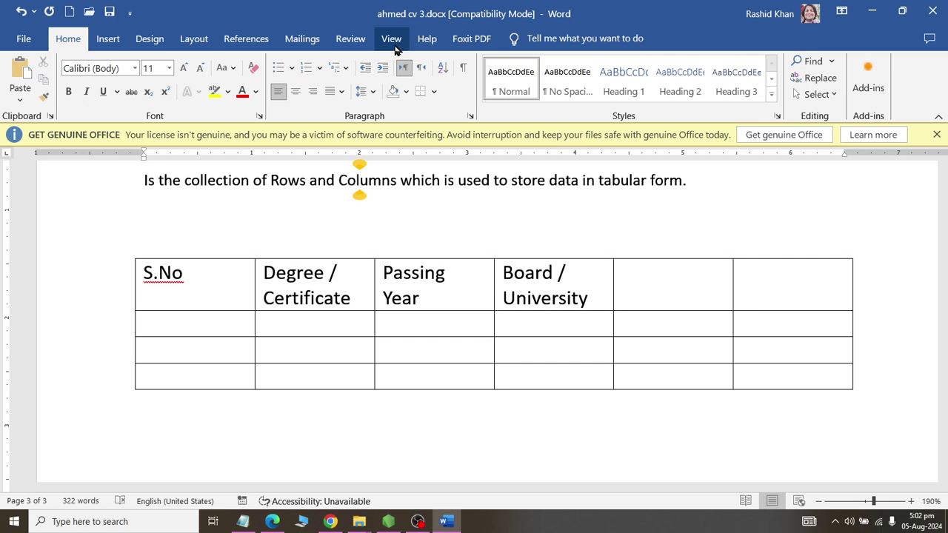
With the caret in the table, browse the Design, Layout and table ribbon tabs
left_click(410, 288)
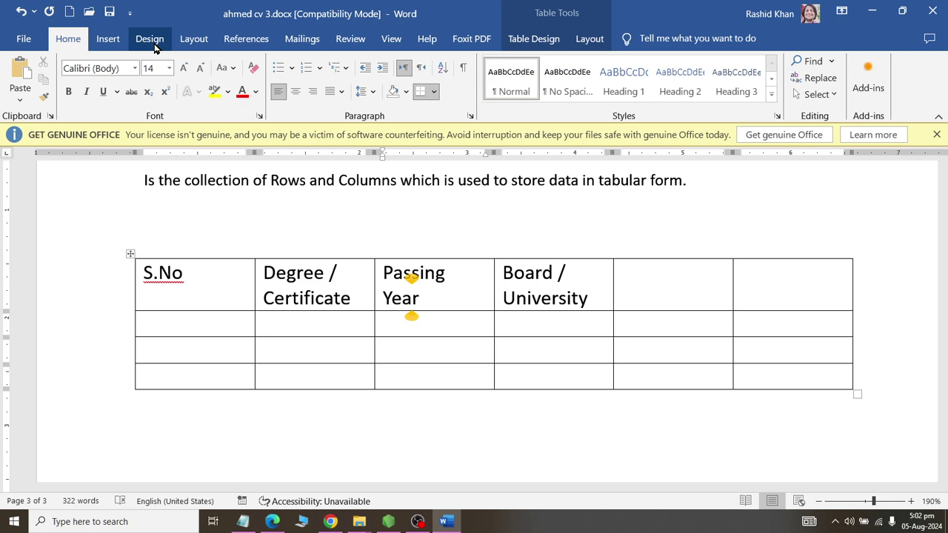
left_click(151, 40)
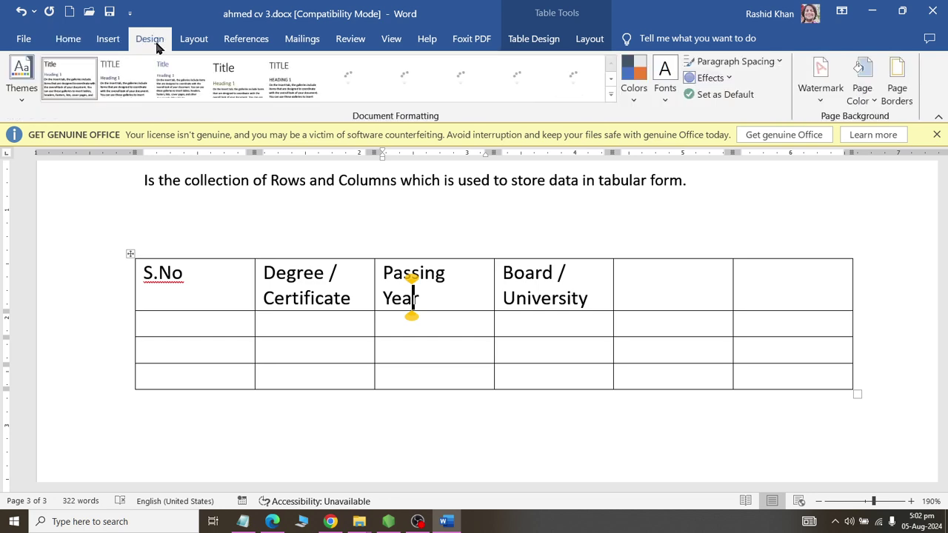
left_click(193, 40)
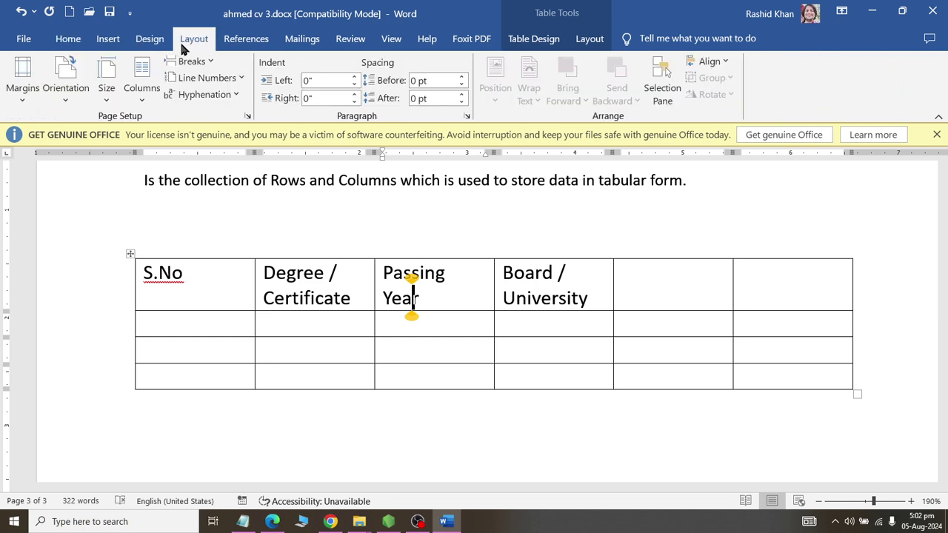
left_click(423, 354)
left_click(528, 38)
left_click(588, 37)
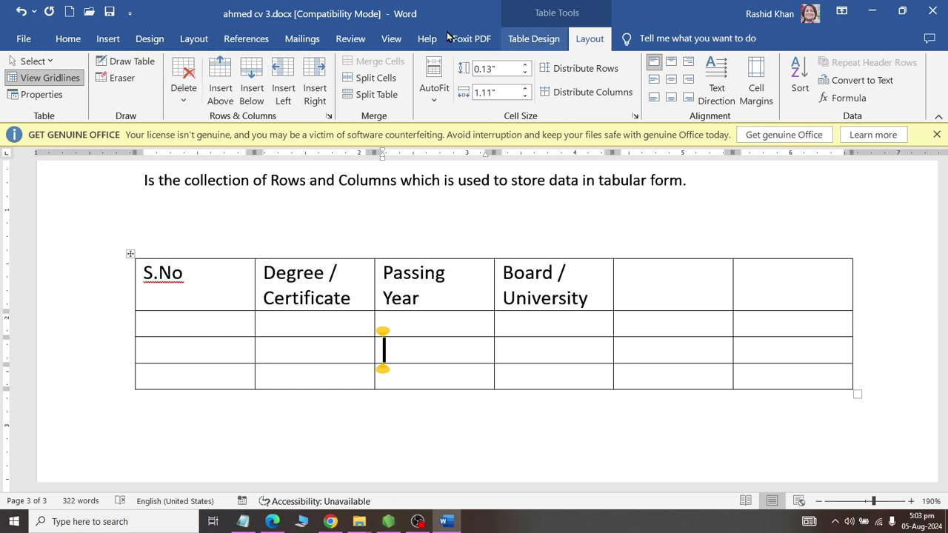
Show the Table Layout row and column commands, leaving the caret after Passing Year
left_click(317, 204)
left_click(260, 280)
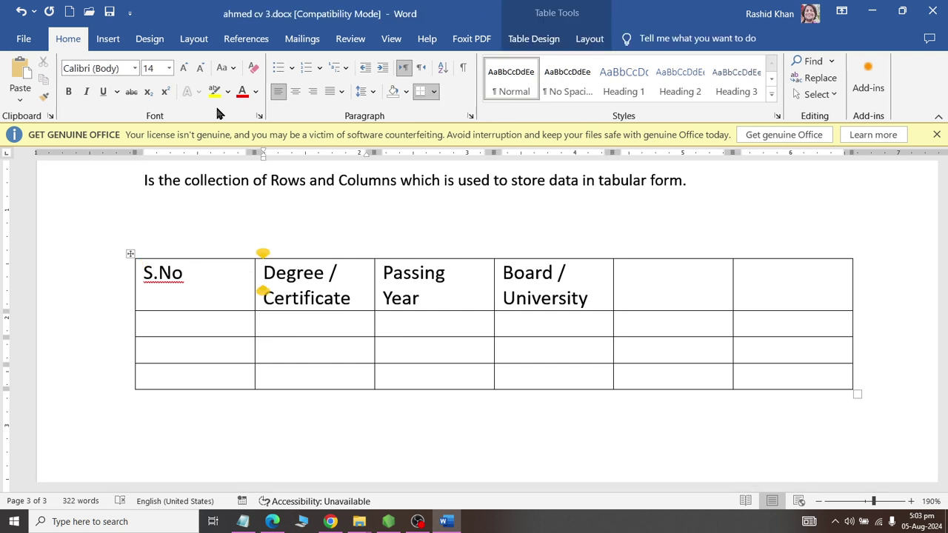
left_click(193, 39)
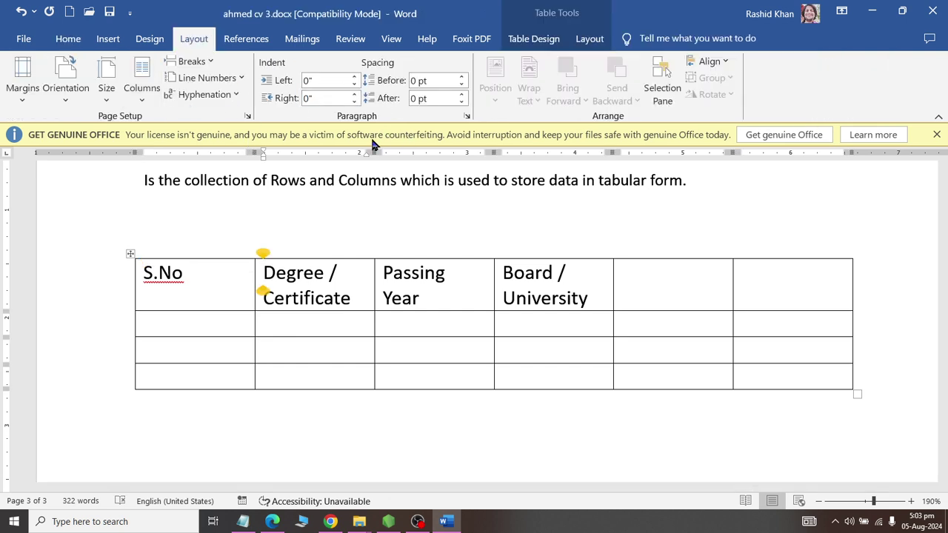
left_click(278, 180)
left_click(310, 297)
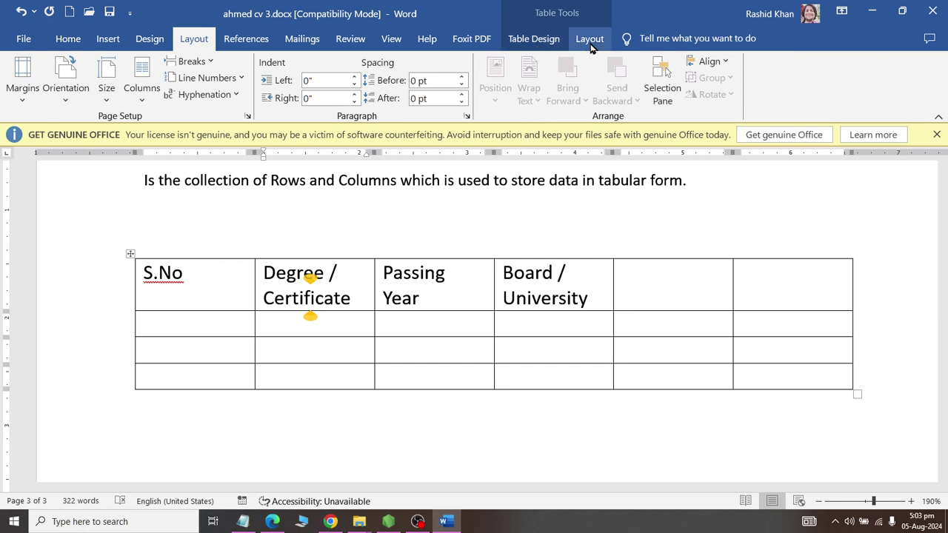
left_click(591, 44)
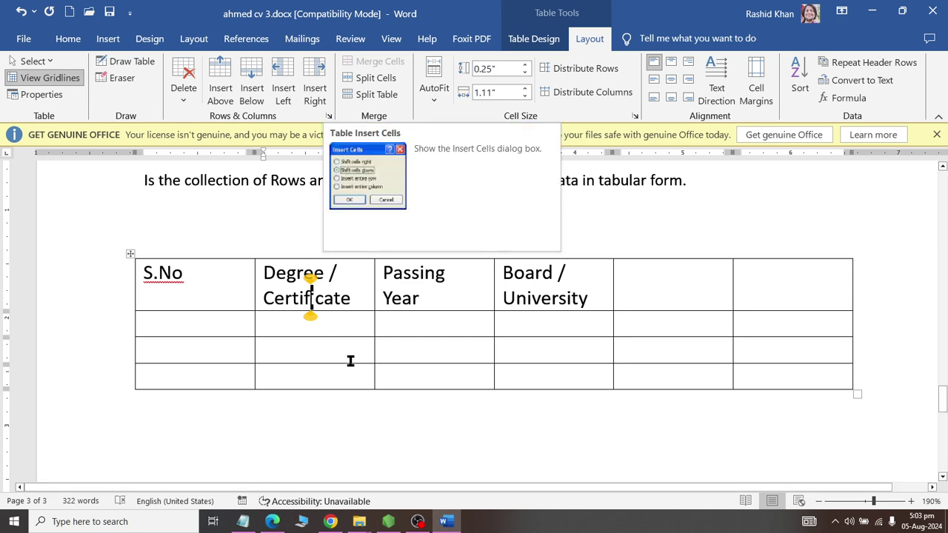
left_click(439, 293)
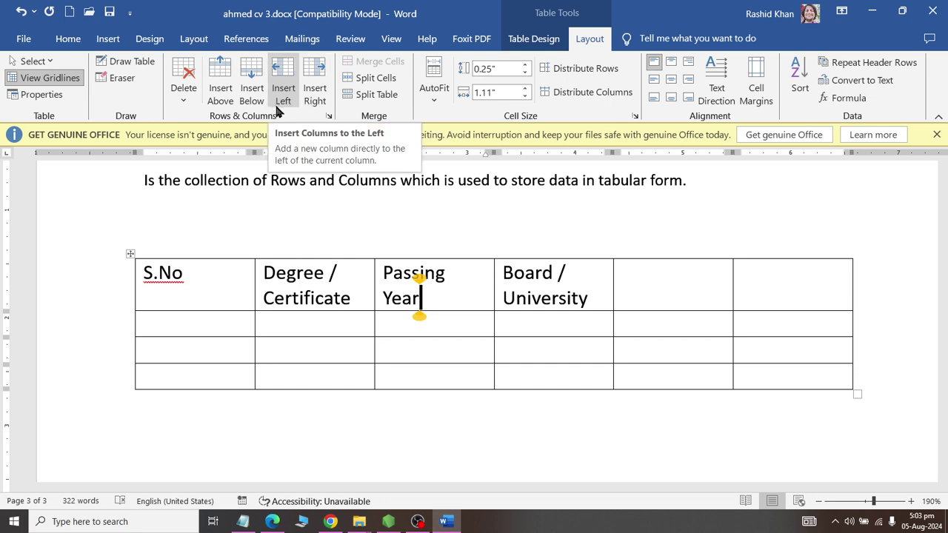
Insert an empty column right of Passing Year, then add and delete a stray column left of S.No
left_click(327, 108)
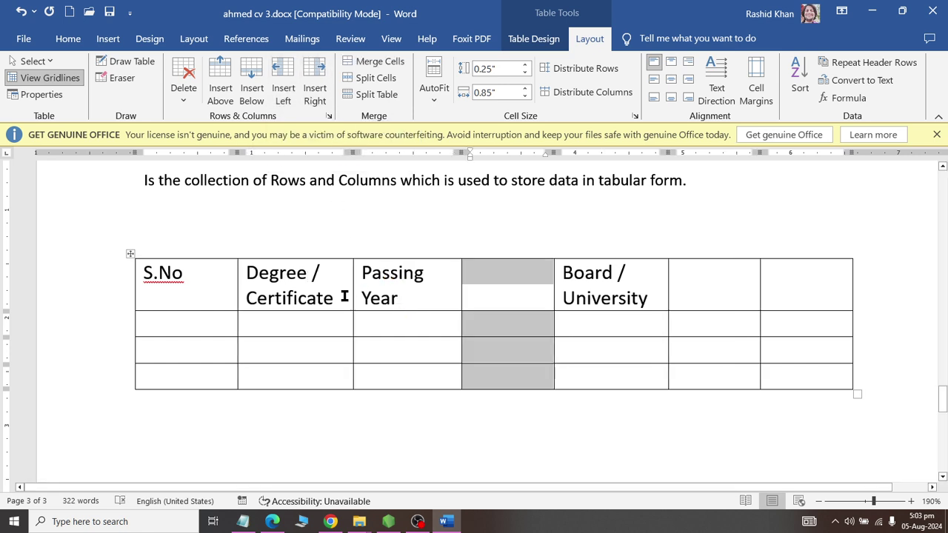
left_click(184, 273)
left_click(271, 107)
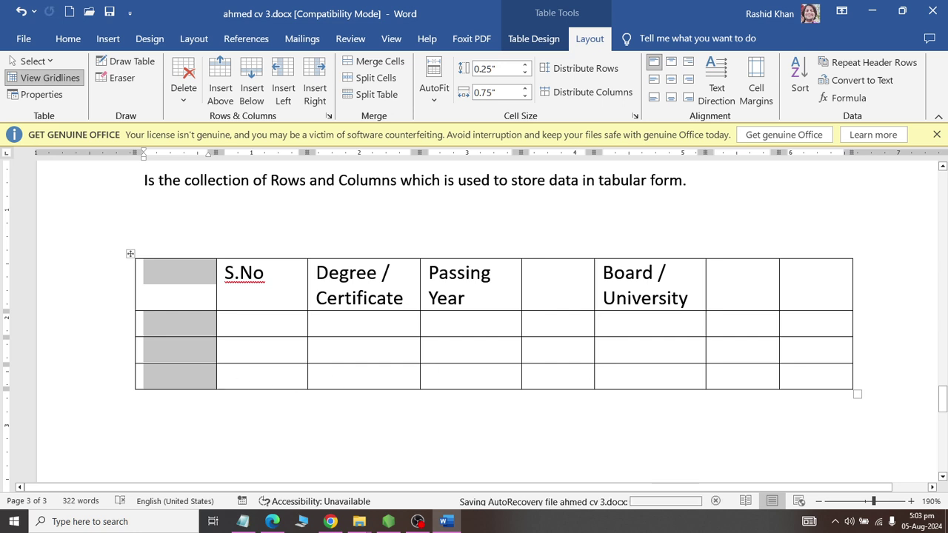
left_click(190, 375)
left_click(191, 350)
left_click(191, 329)
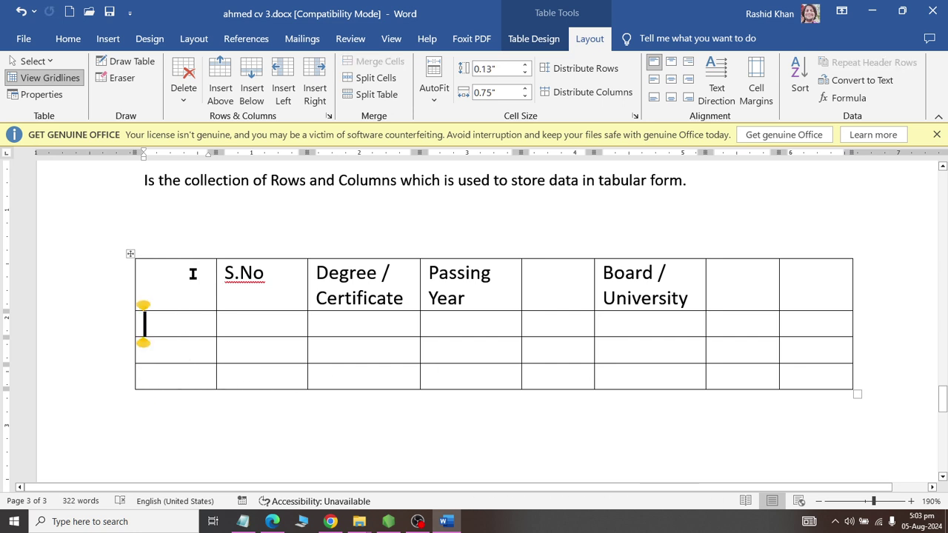
left_click(194, 273)
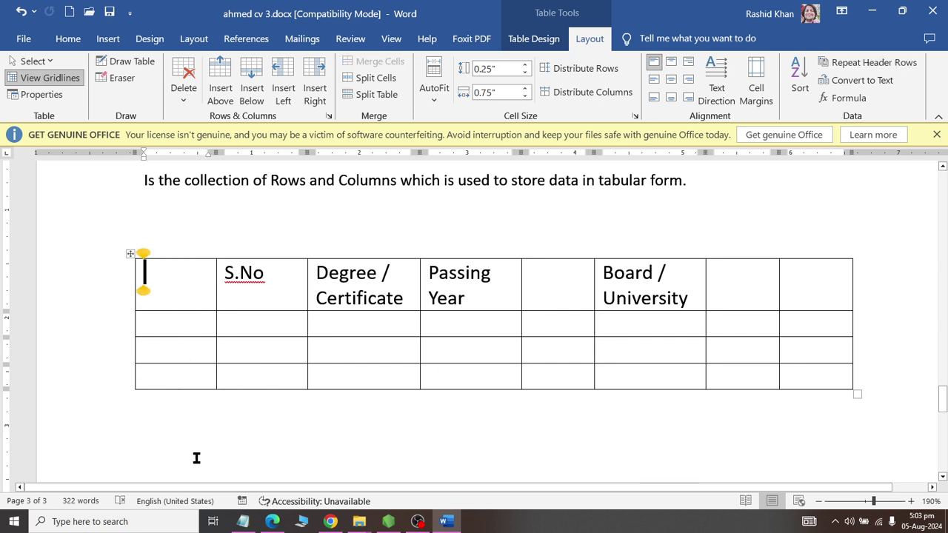
left_click(185, 104)
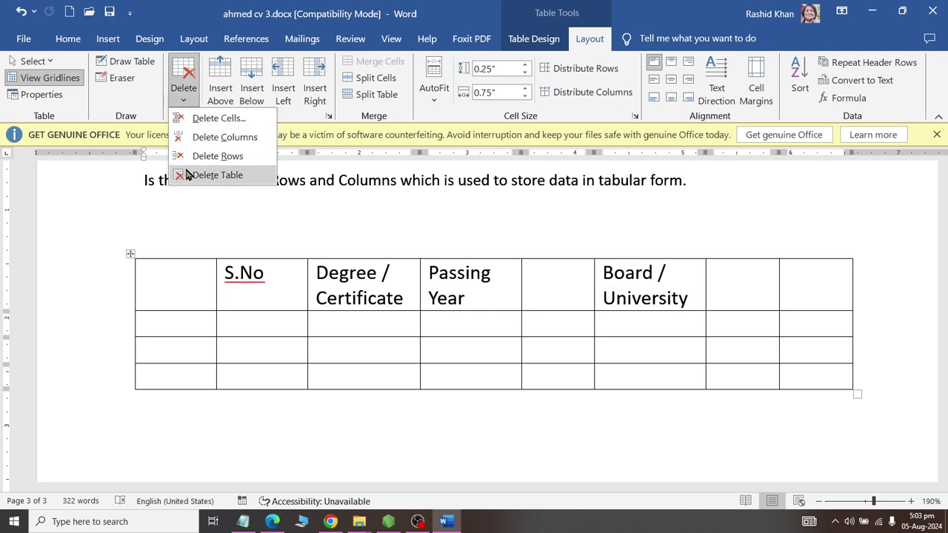
left_click(195, 137)
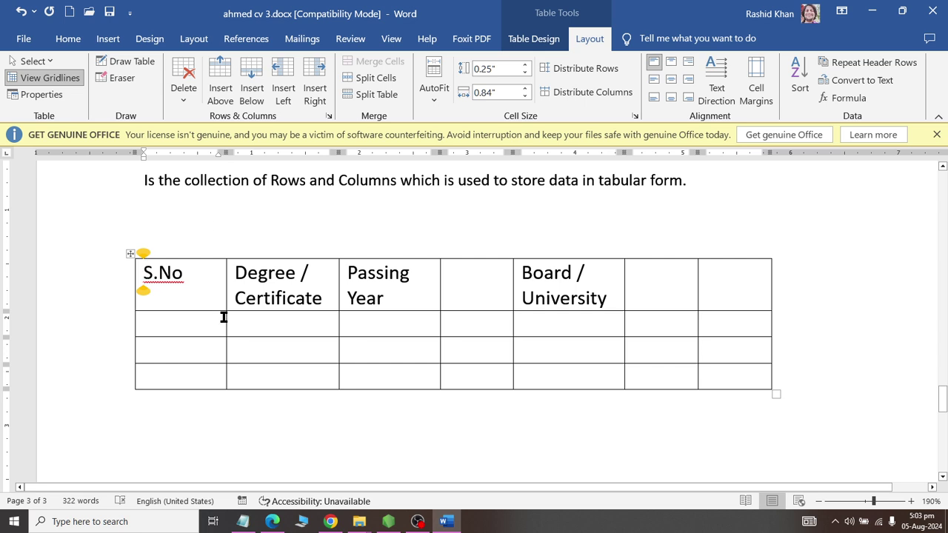
Delete the two empty rightmost columns
left_click_drag(667, 297, 746, 374)
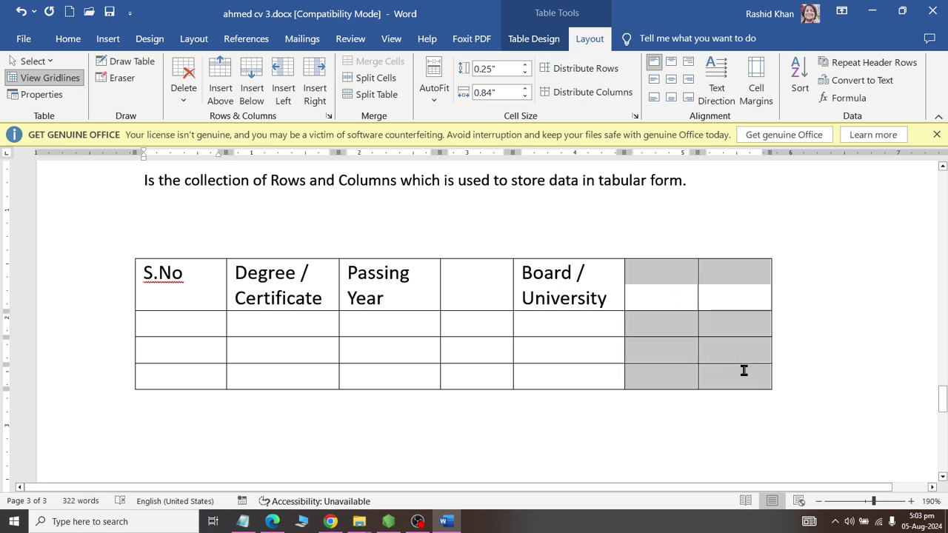
left_click(185, 100)
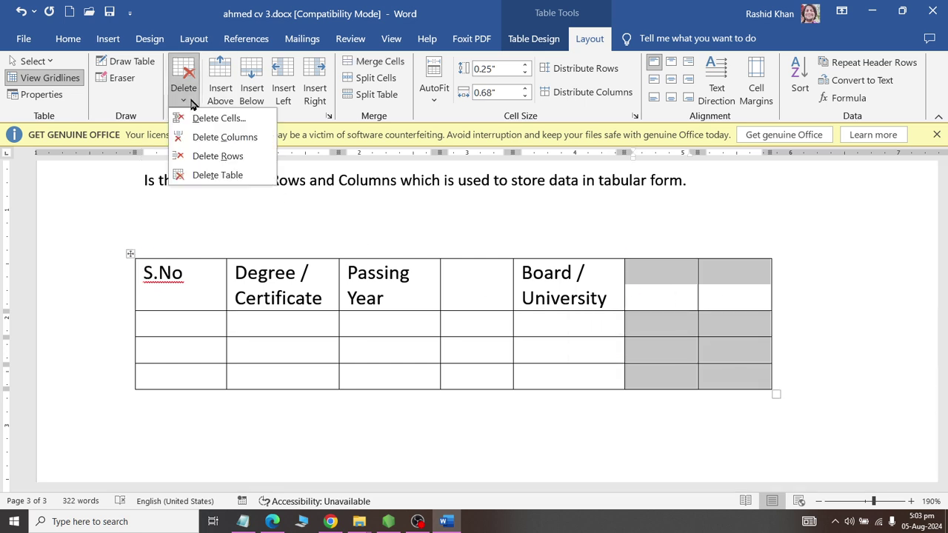
left_click(203, 135)
Complete the fourth header as 'Grade / Class' and move into the table body
key("Left")
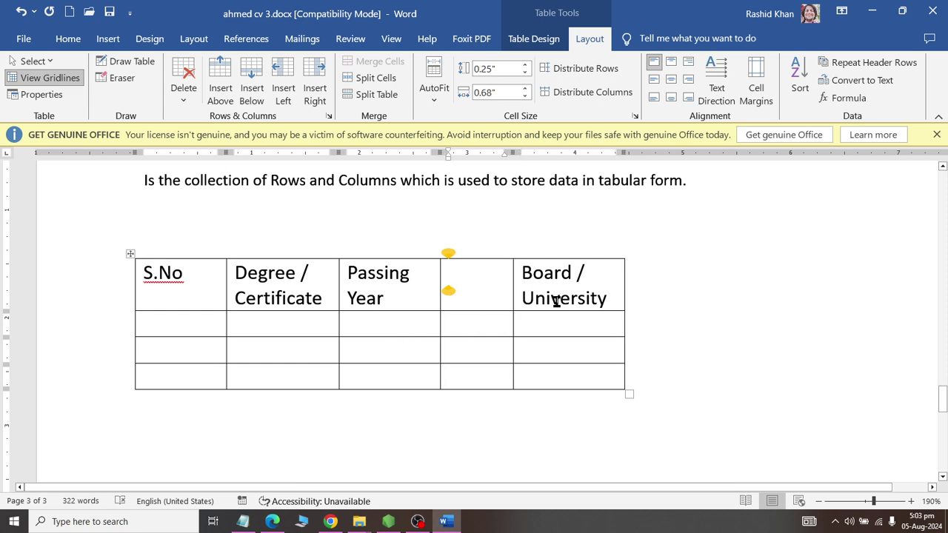
type("Grade /")
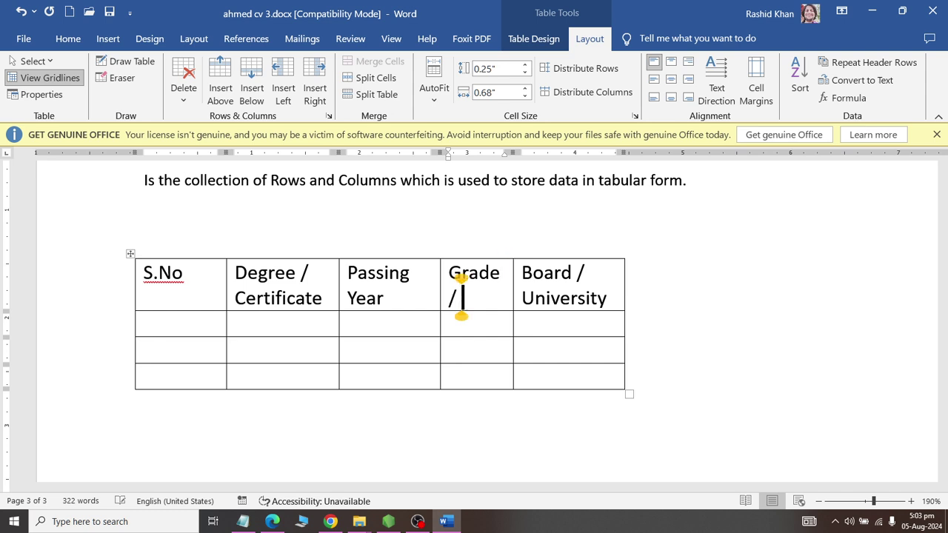
type(" Class")
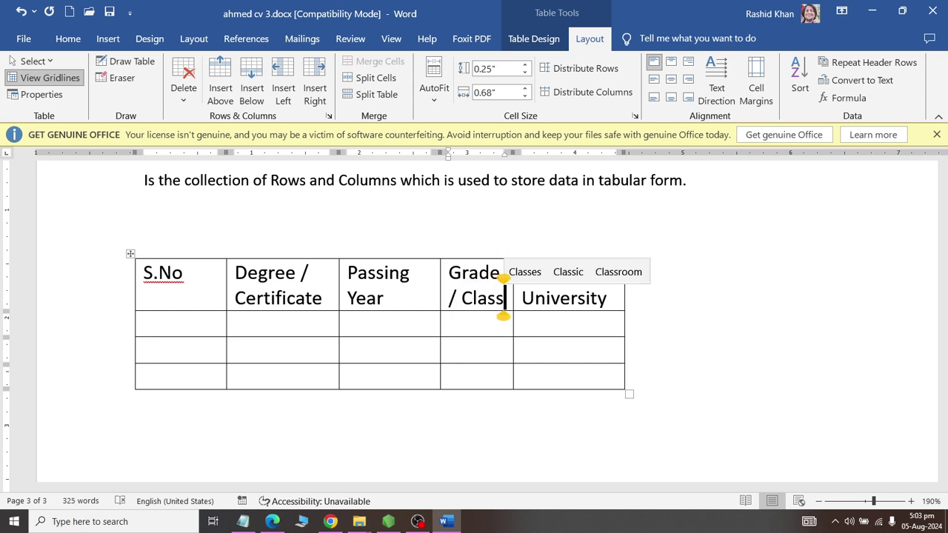
left_click(269, 323)
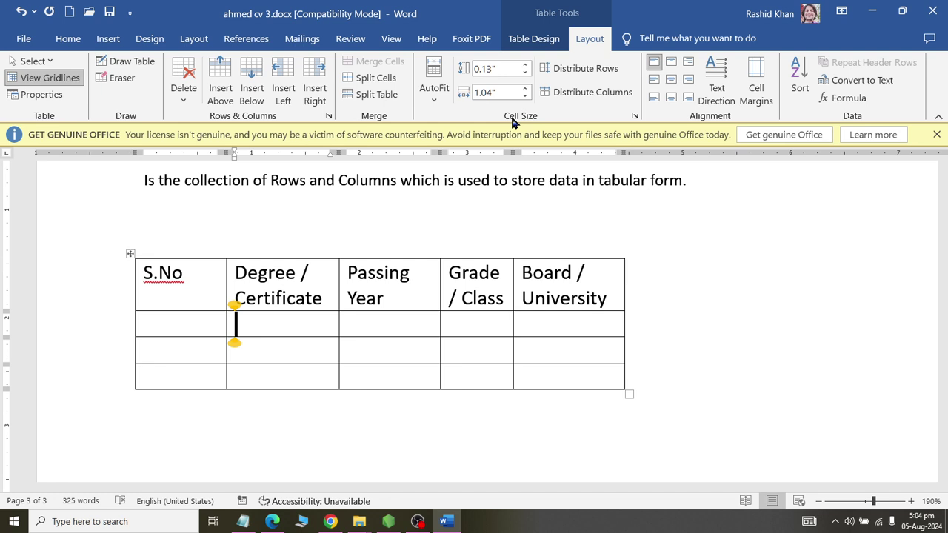
Use AutoFit Window and AutoFit Contents so the headers fit on one line
left_click(425, 99)
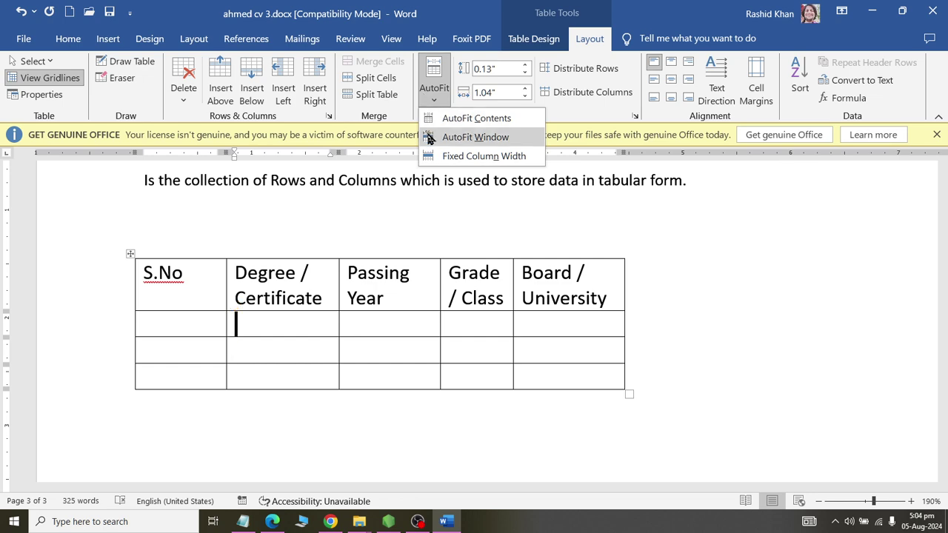
left_click(475, 137)
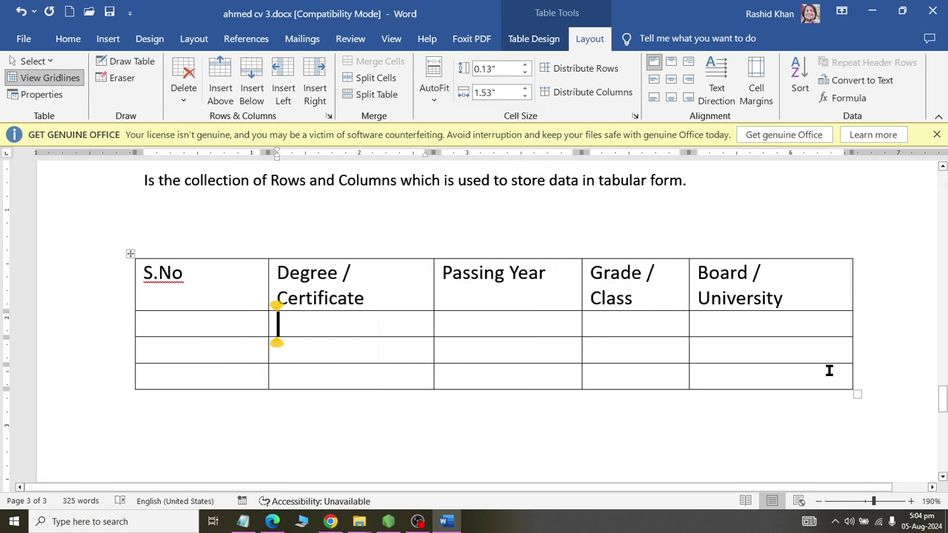
left_click(434, 93)
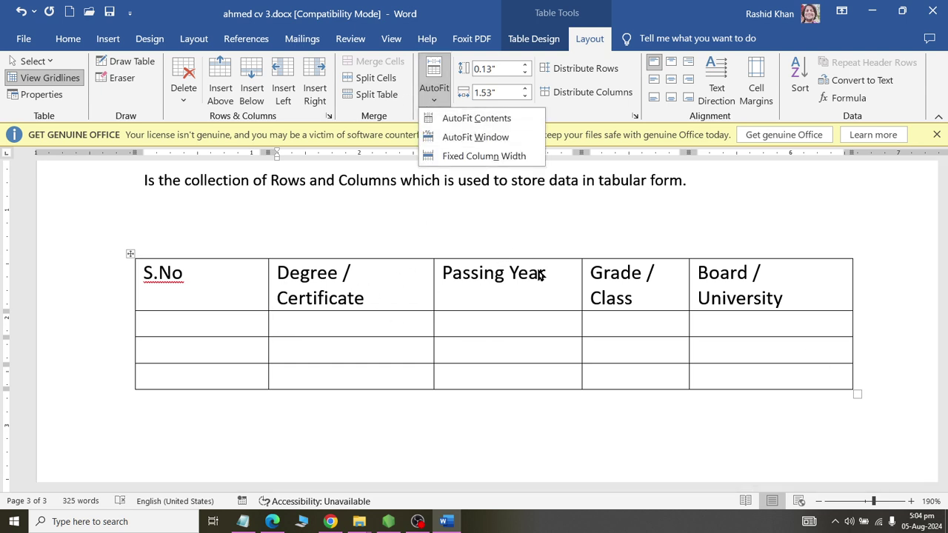
left_click(450, 120)
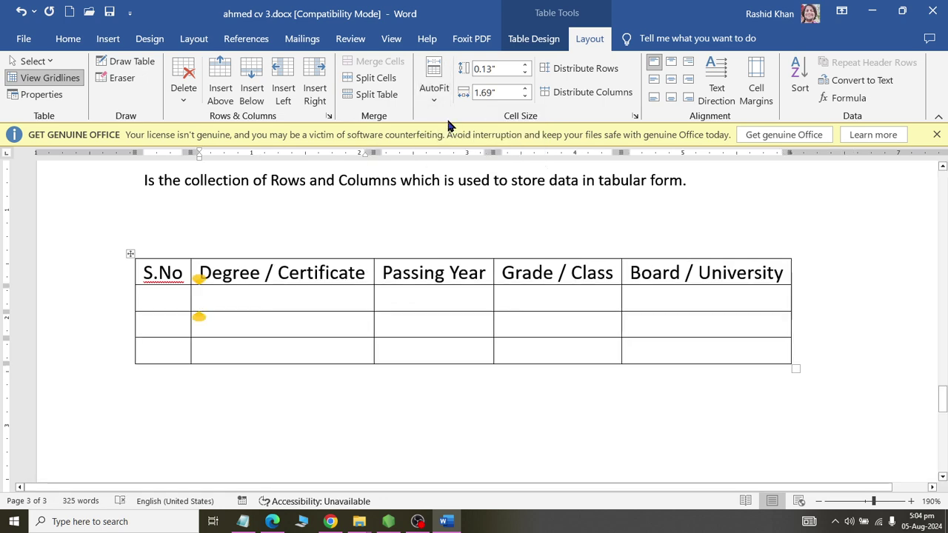
left_click(434, 100)
left_click(442, 124)
left_click(434, 96)
left_click(448, 136)
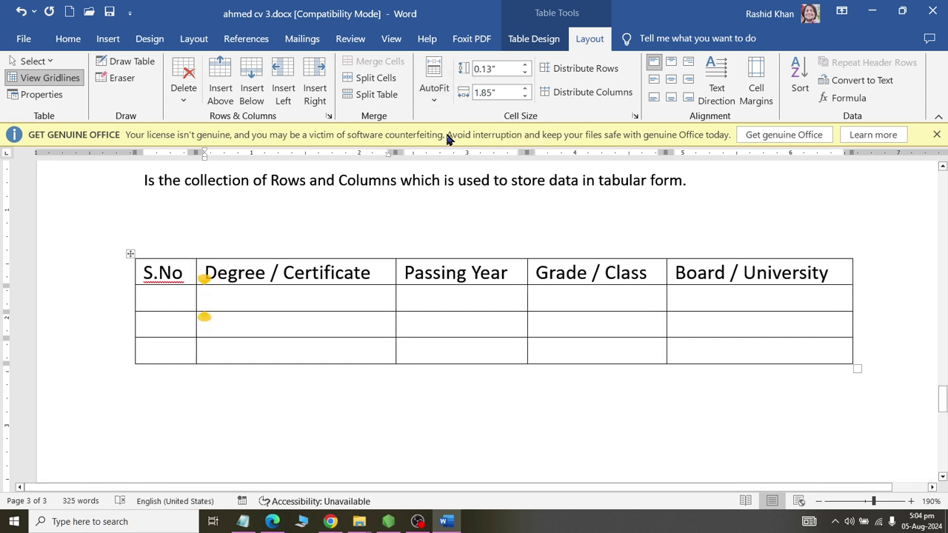
Stretch the table to the page width again, narrow the S.No column, and select the header row
left_click(435, 95)
left_click(437, 100)
left_click(437, 96)
left_click(442, 139)
left_click_drag(194, 297, 191, 296)
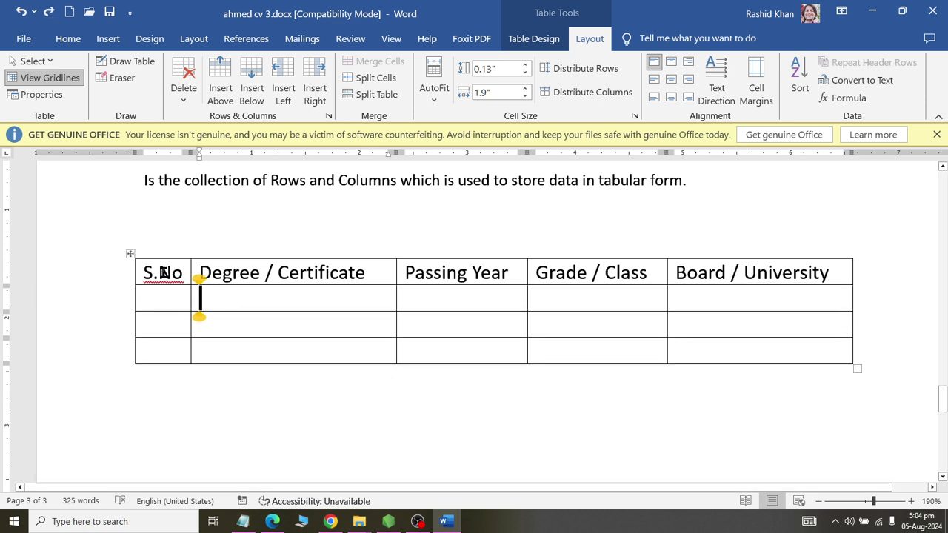
left_click_drag(162, 273, 733, 271)
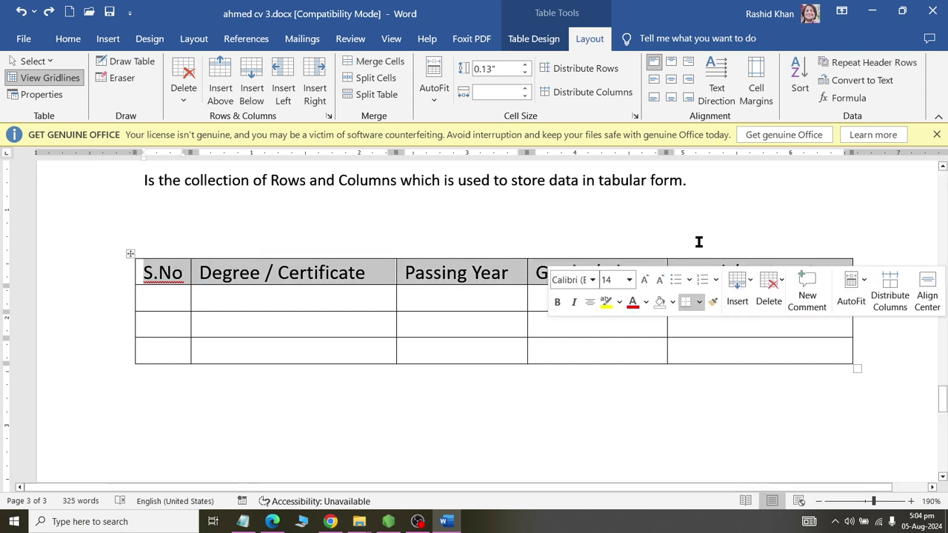
Apply Heading 2 to the header row and recolour its text with a custom greyish colour
left_click(70, 40)
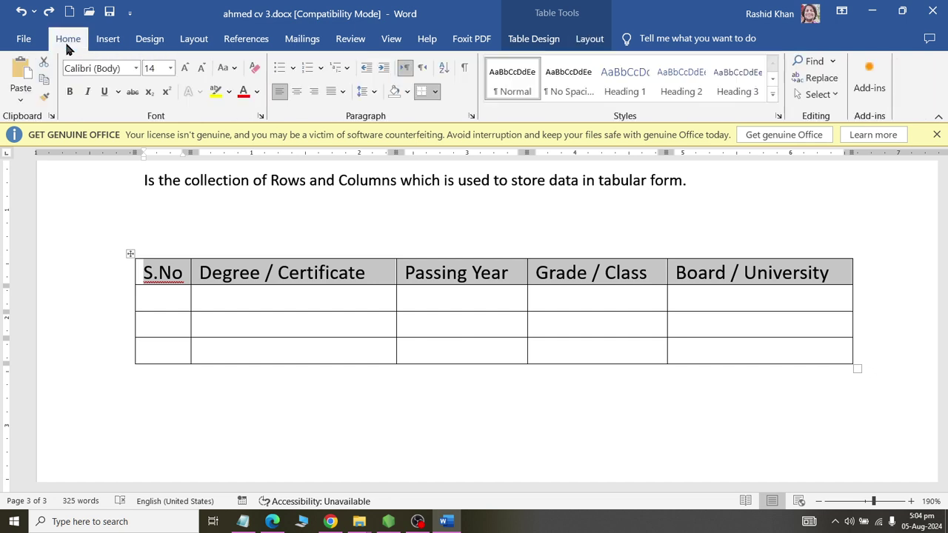
left_click(664, 89)
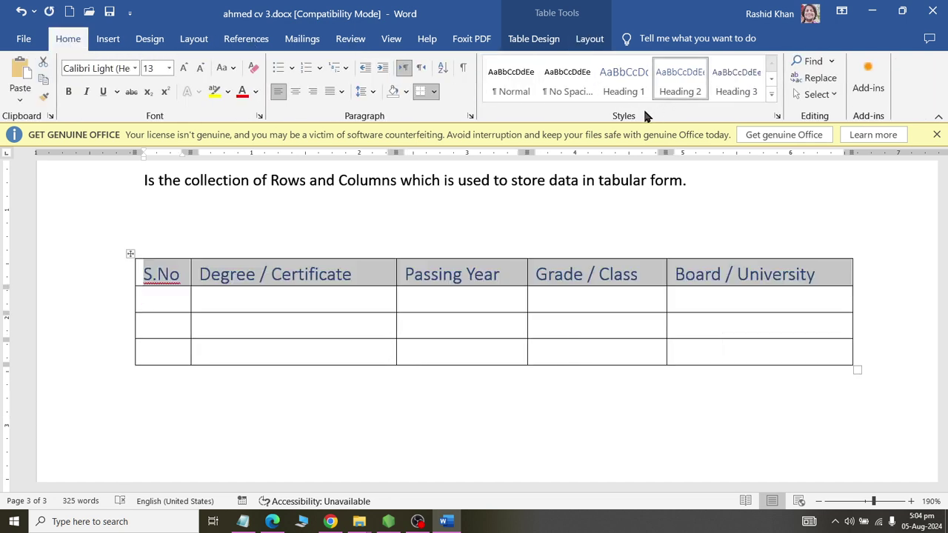
left_click(255, 92)
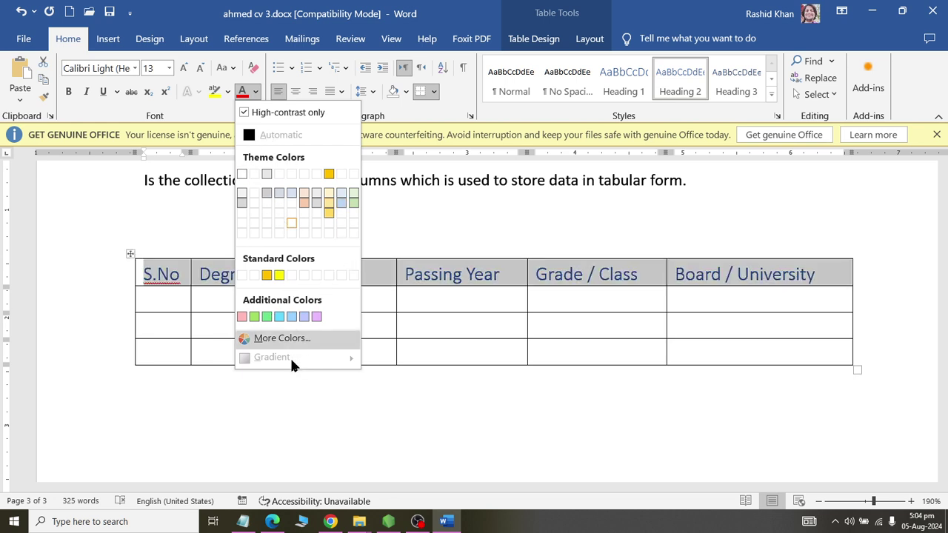
left_click(282, 337)
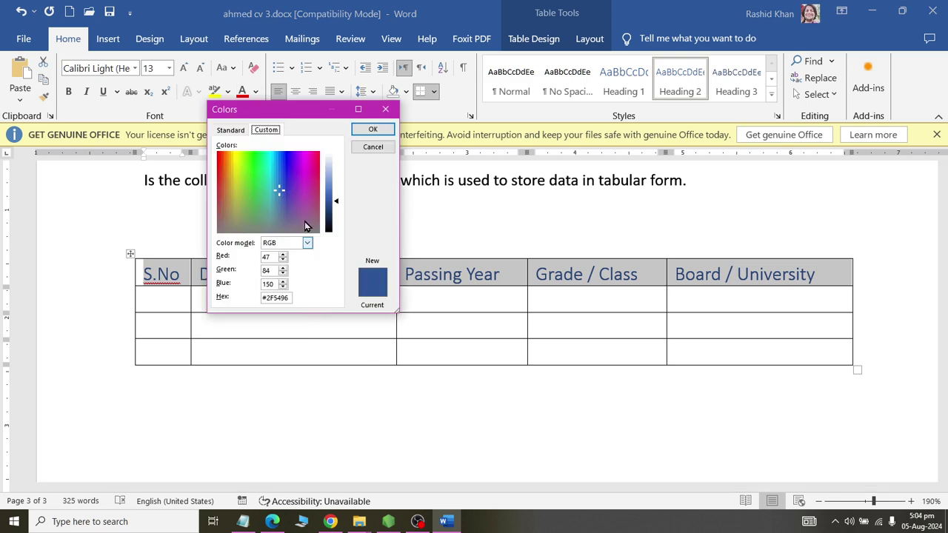
left_click(312, 224)
left_click(372, 130)
left_click(349, 317)
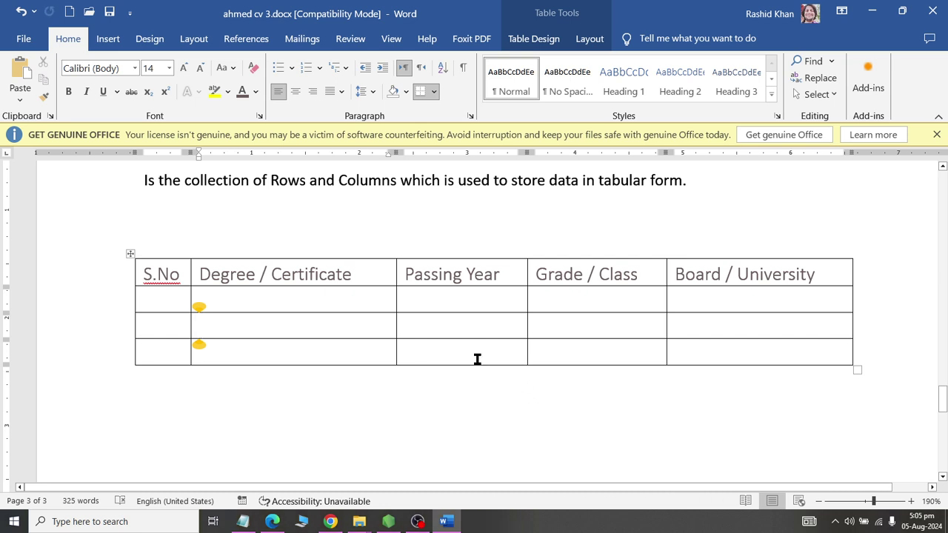
Number the S.No cells 1, 2 and 3
left_click(164, 302)
type("1")
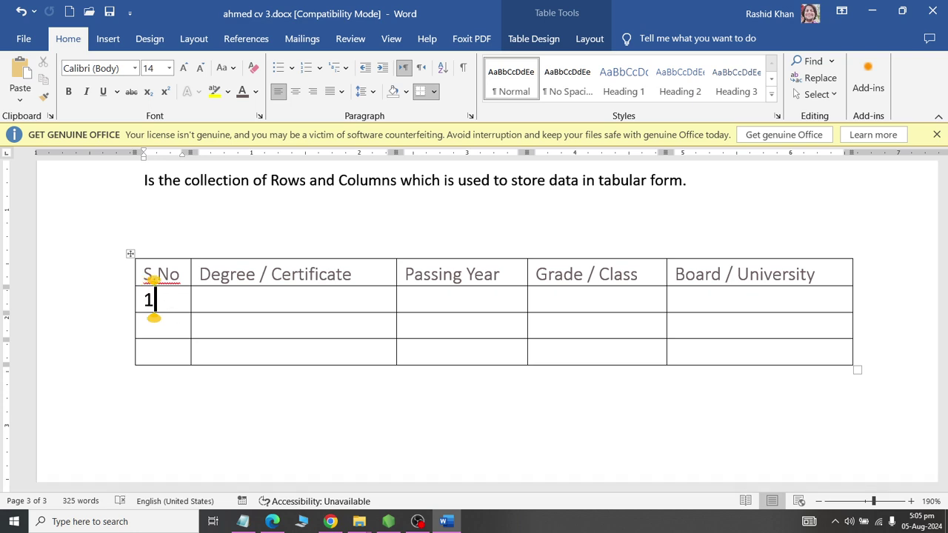
left_click(168, 333)
type("2")
left_click(164, 350)
type("3")
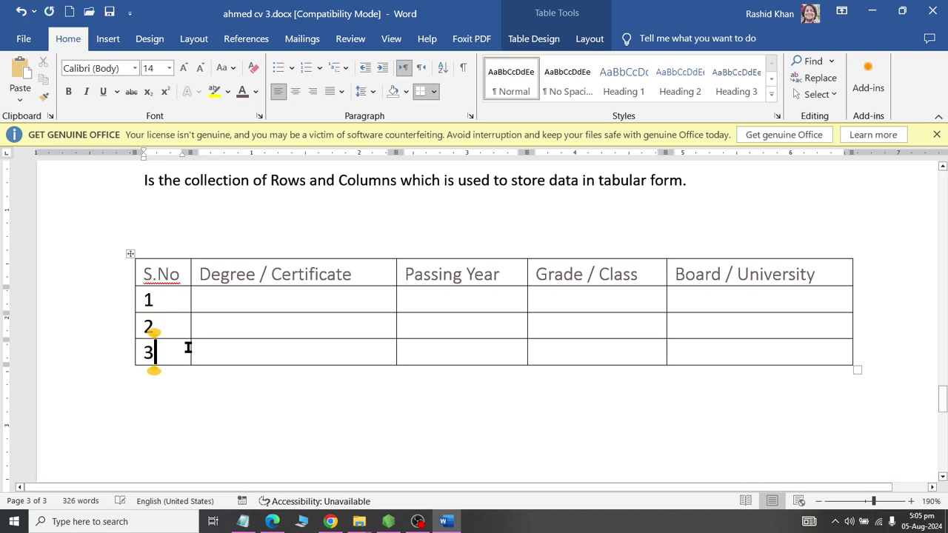
left_click(187, 330)
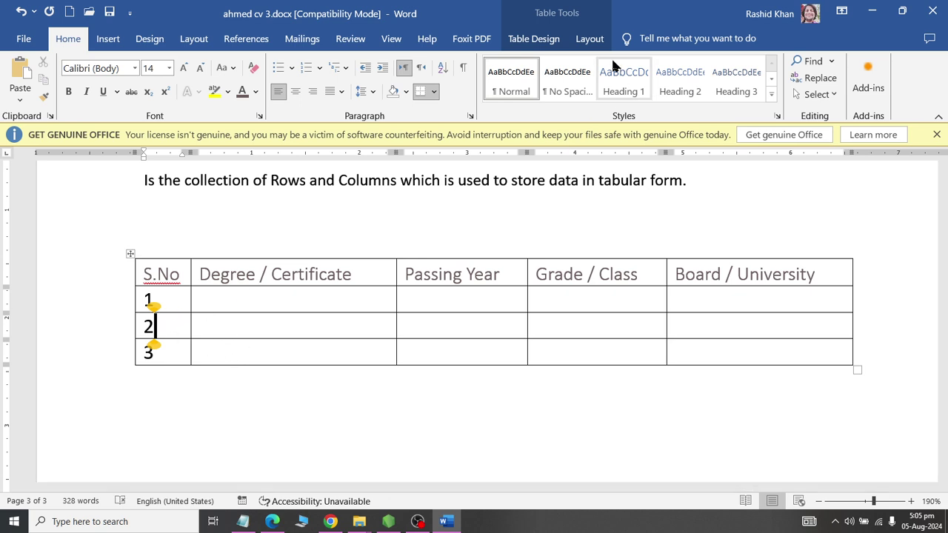
Insert an empty row below row 2 and another above the header row
left_click(589, 38)
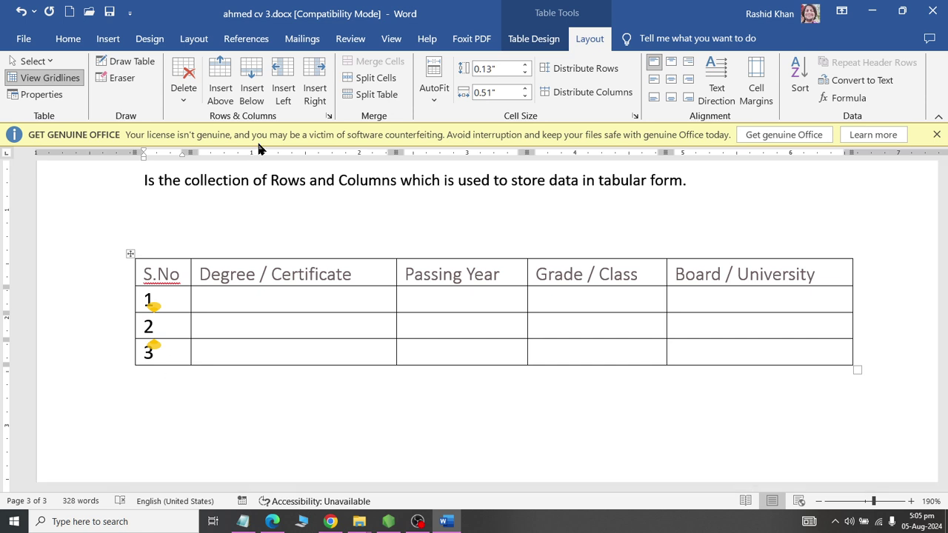
left_click(255, 97)
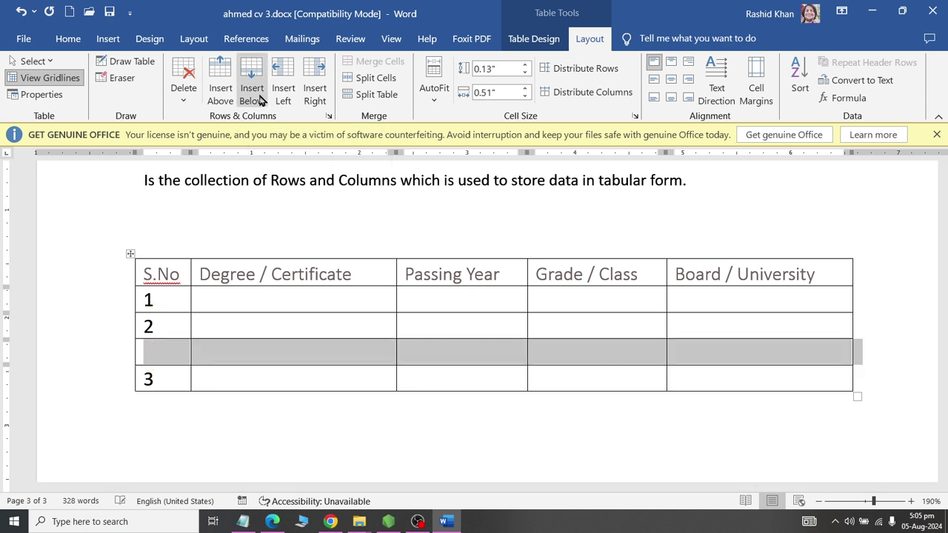
left_click(181, 274)
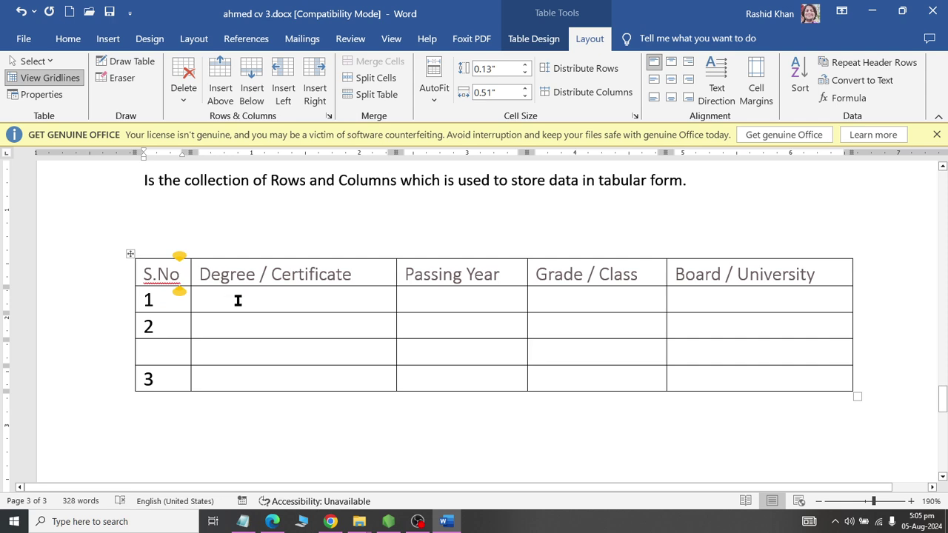
left_click(228, 86)
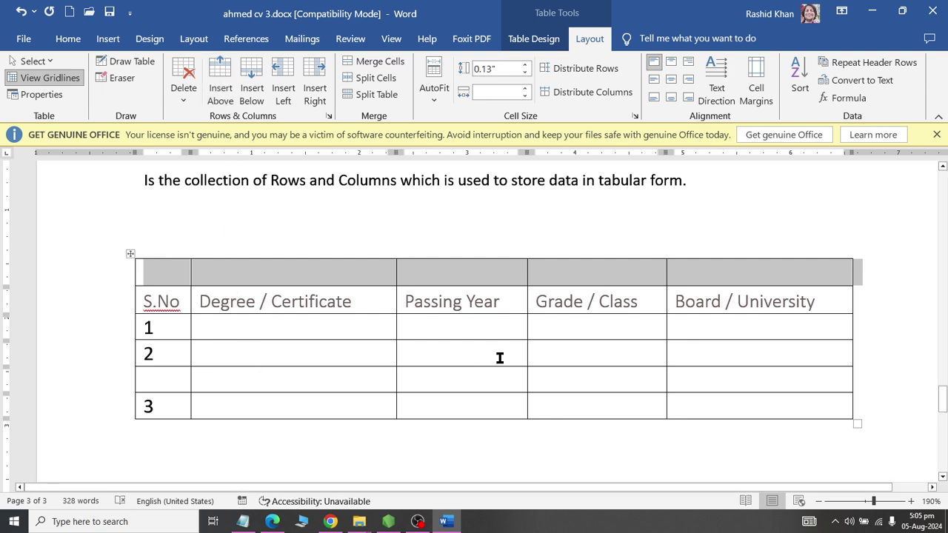
left_click(740, 271)
left_click(544, 271)
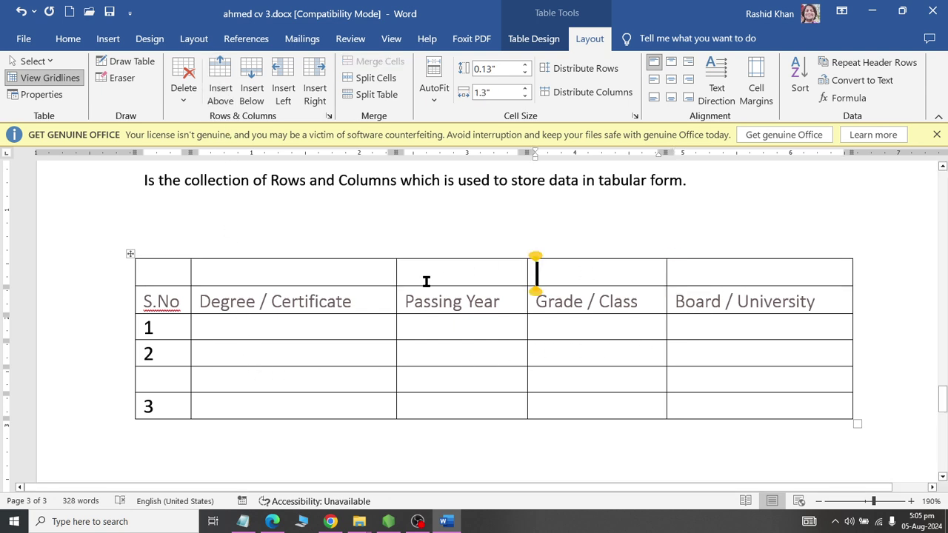
left_click(418, 281)
left_click(245, 271)
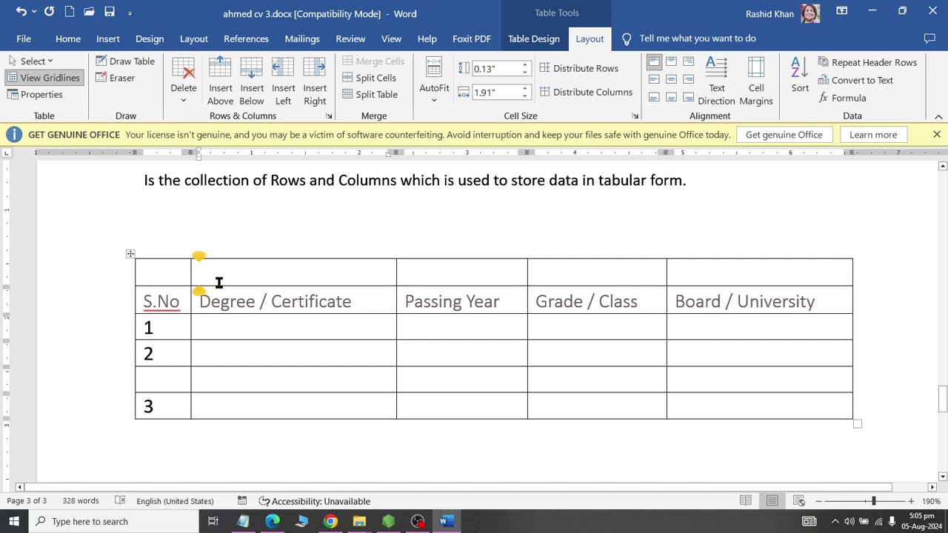
left_click(768, 271)
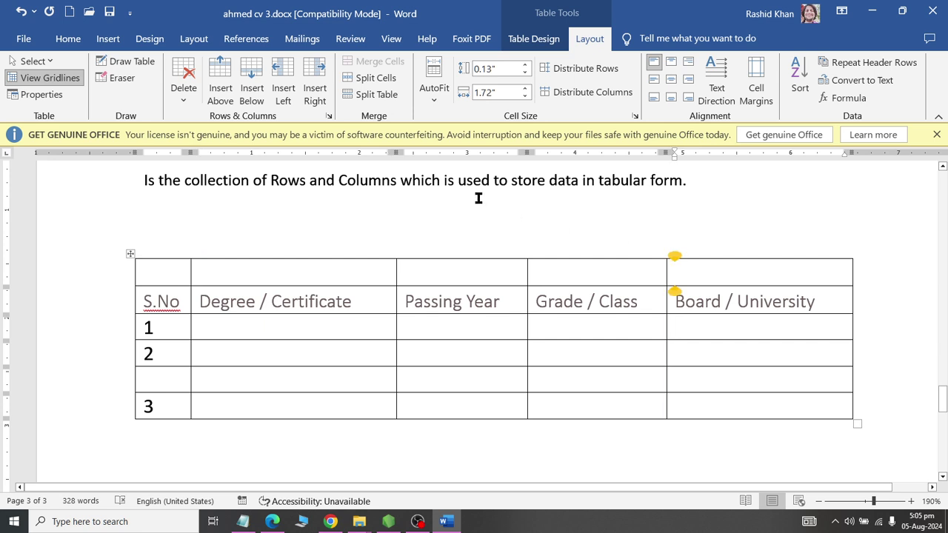
Delete the empty top row and the blank row between rows 2 and 3
left_click(184, 88)
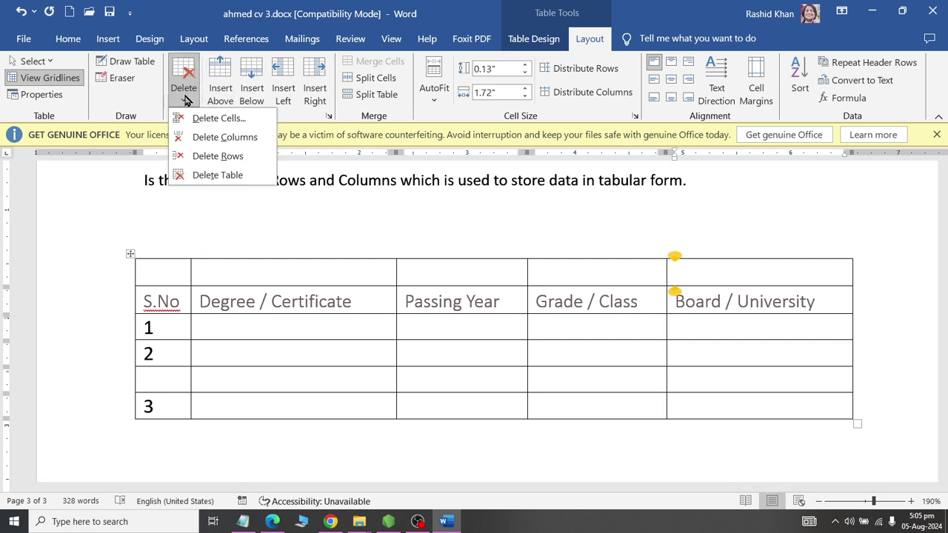
left_click(182, 156)
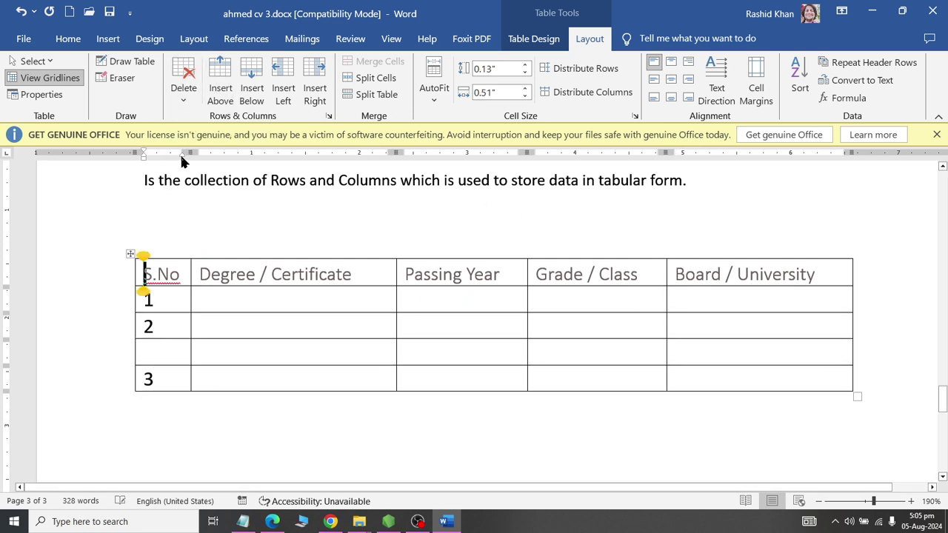
left_click(225, 347)
left_click(183, 87)
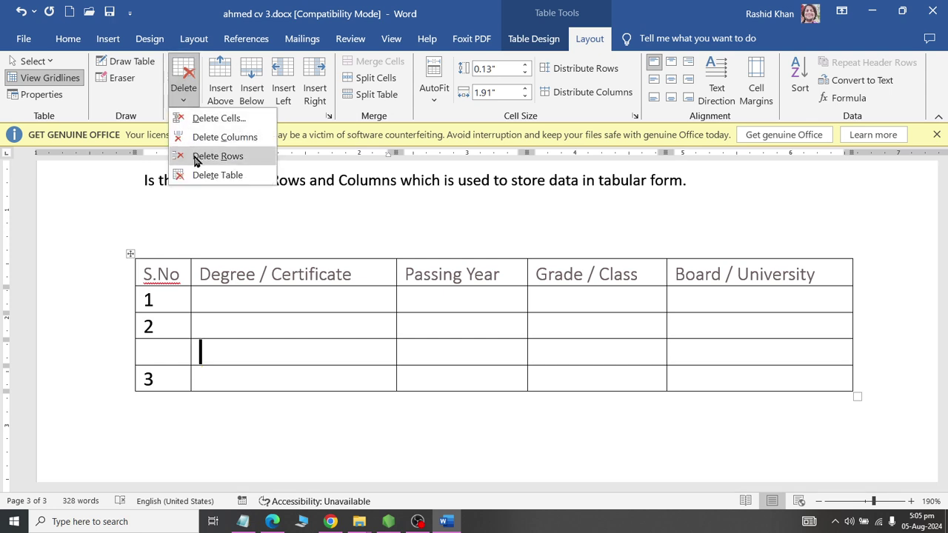
left_click(201, 155)
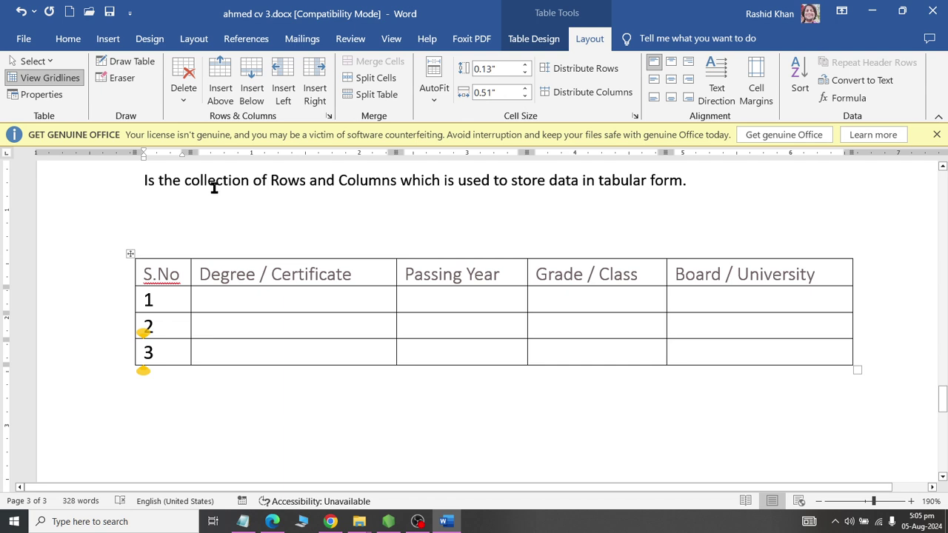
left_click(435, 332)
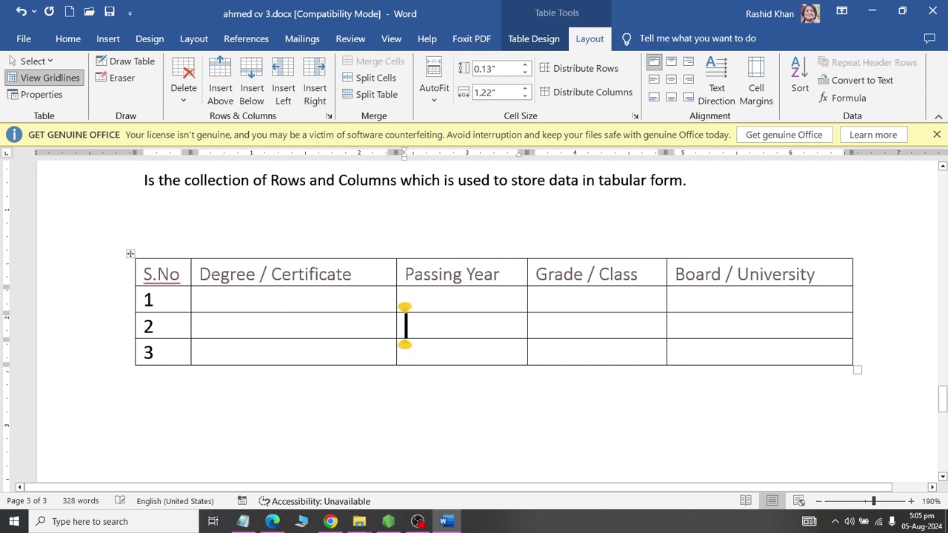
left_click(187, 102)
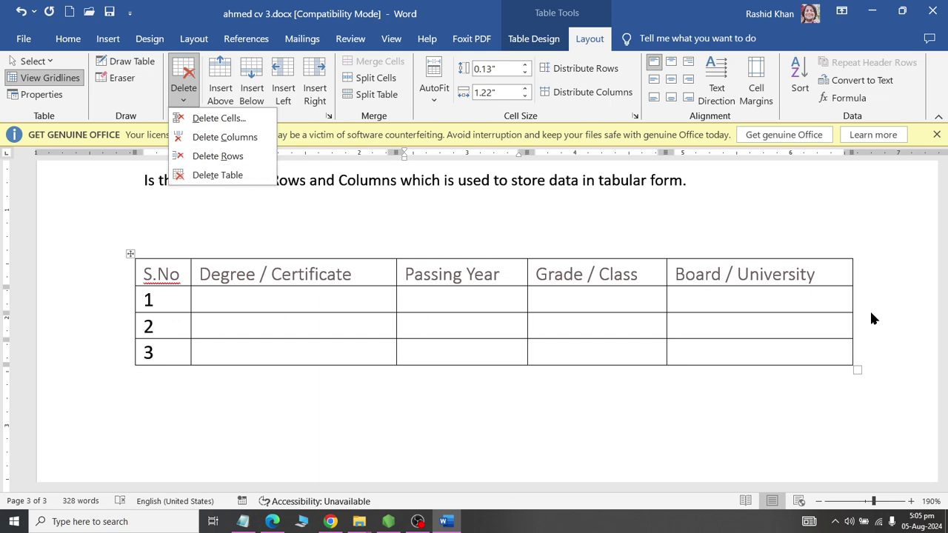
Delete the whole education table, then undo with Ctrl+Z to restore it unchanged
left_click(239, 176)
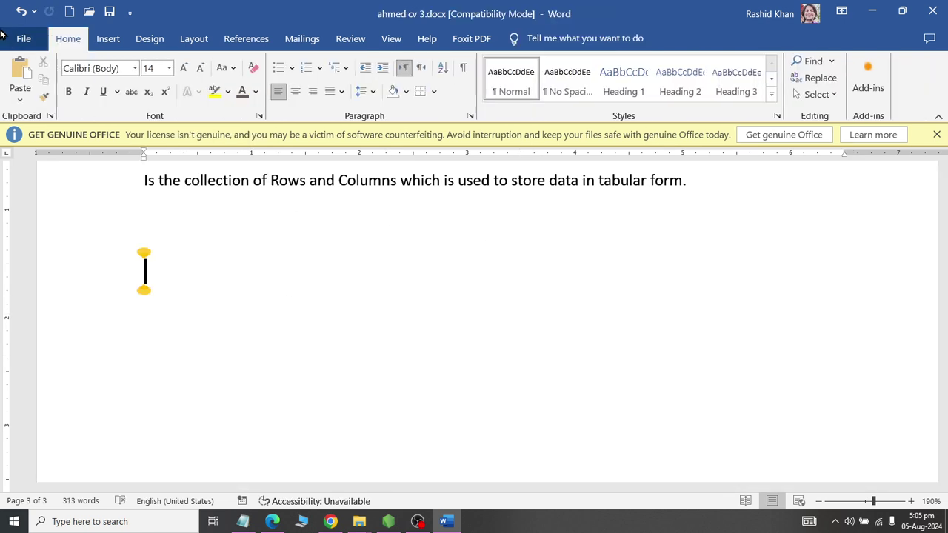
key("ctrl+z")
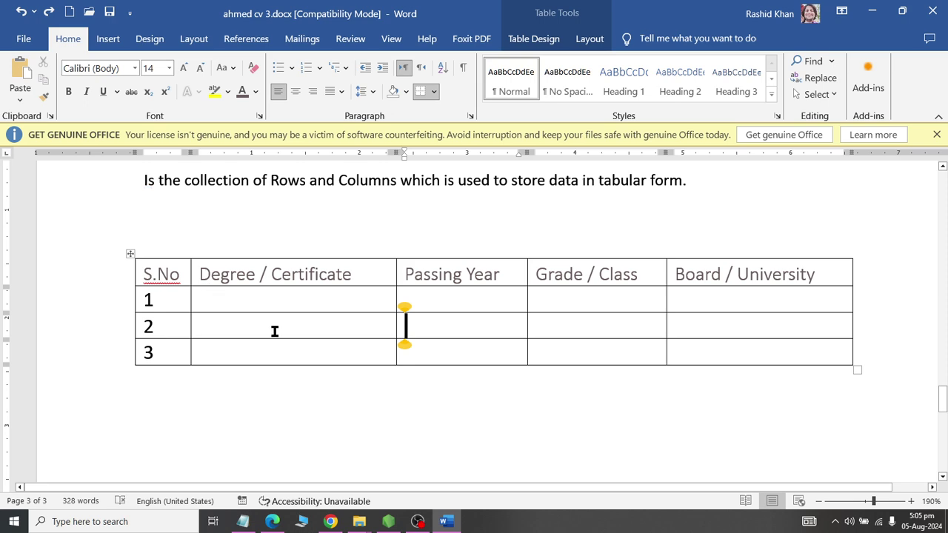
left_click(200, 300)
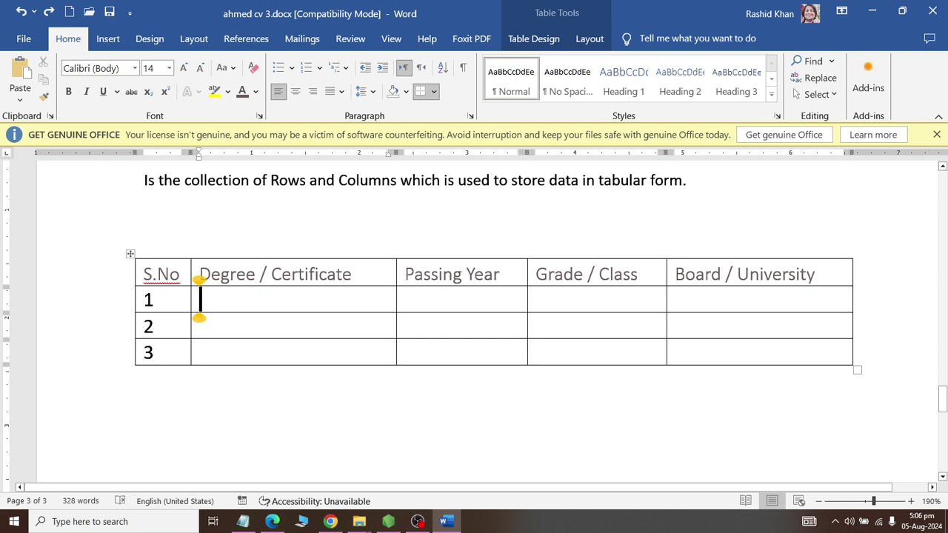
Fill row 1 with Graduation, passing year 2020 and grade First Class
type("GRadua")
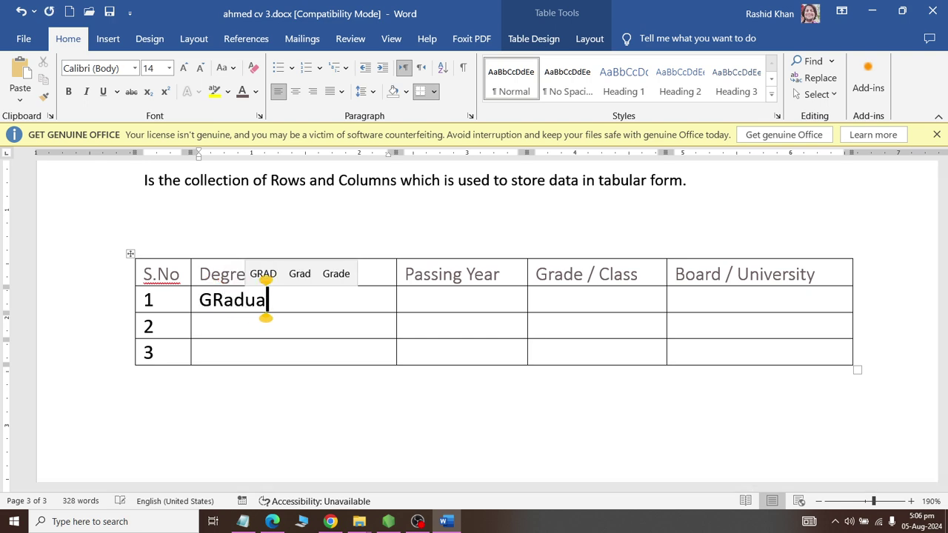
type("tion")
key("Tab")
type("202")
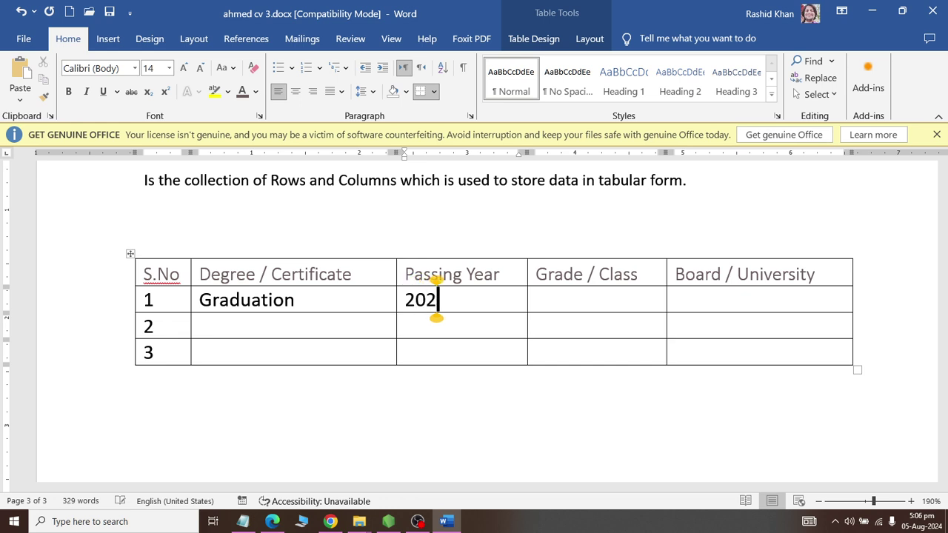
type("0")
key("Tab")
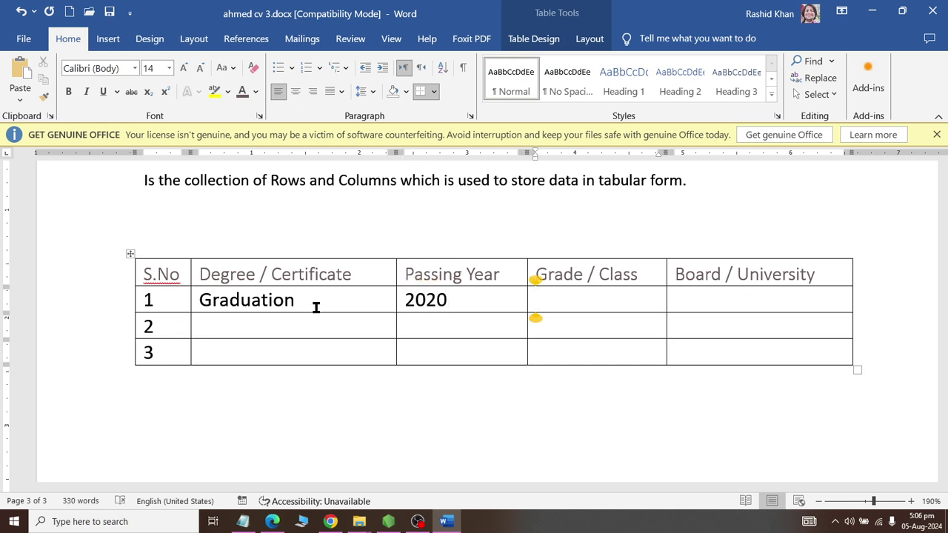
type("Fuirs")
key("BackSpace")
key("BackSpace")
key("BackSpace")
key("BackSpace")
type("irs")
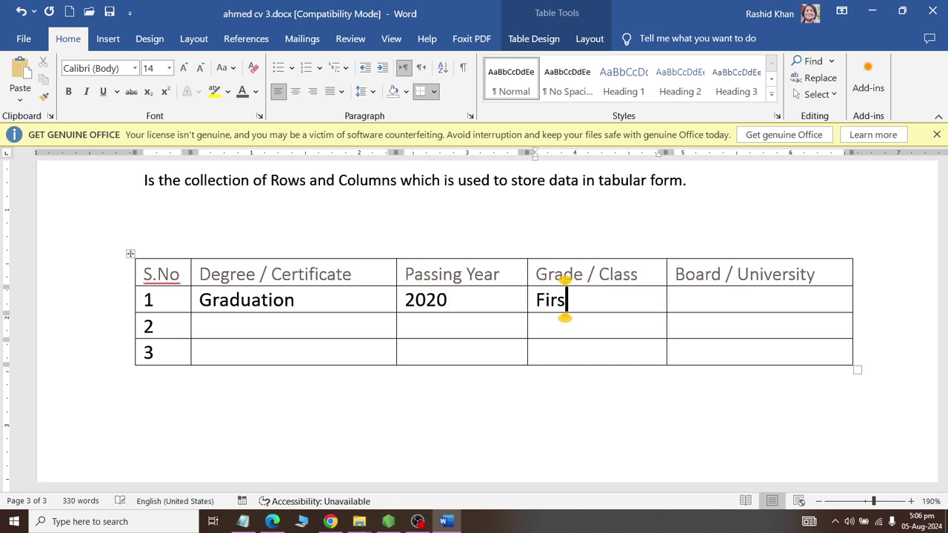
type("t Clas")
key("Tab")
key("shift+Tab")
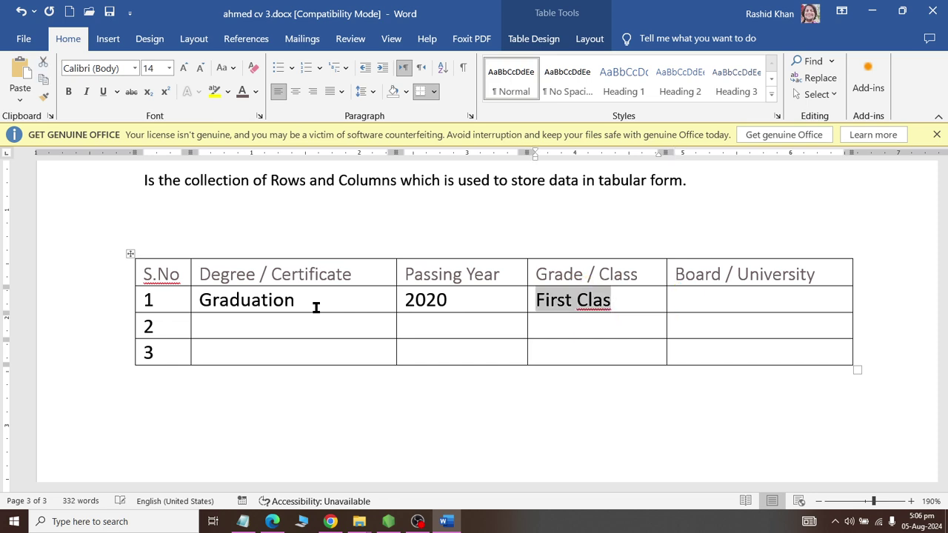
key("Right")
type("s")
Enter University of Sindh Jamshoro as row 1's Board / University
key("Tab")
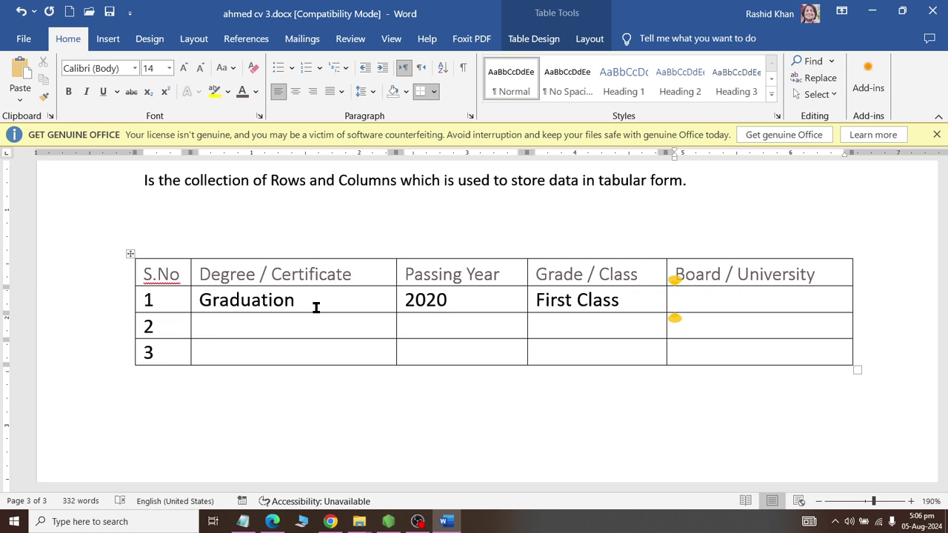
type("Universty")
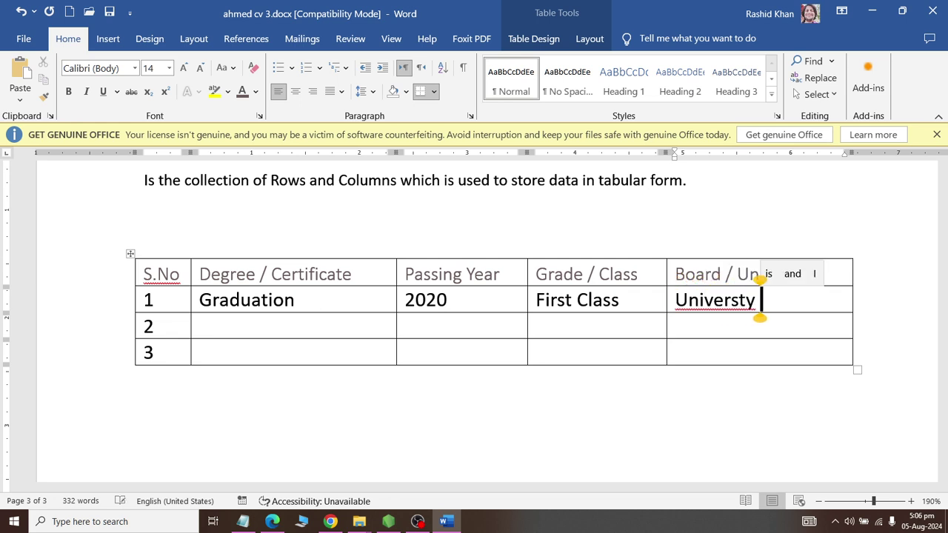
key("BackSpace")
key("BackSpace")
key("BackSpace")
type("ity o")
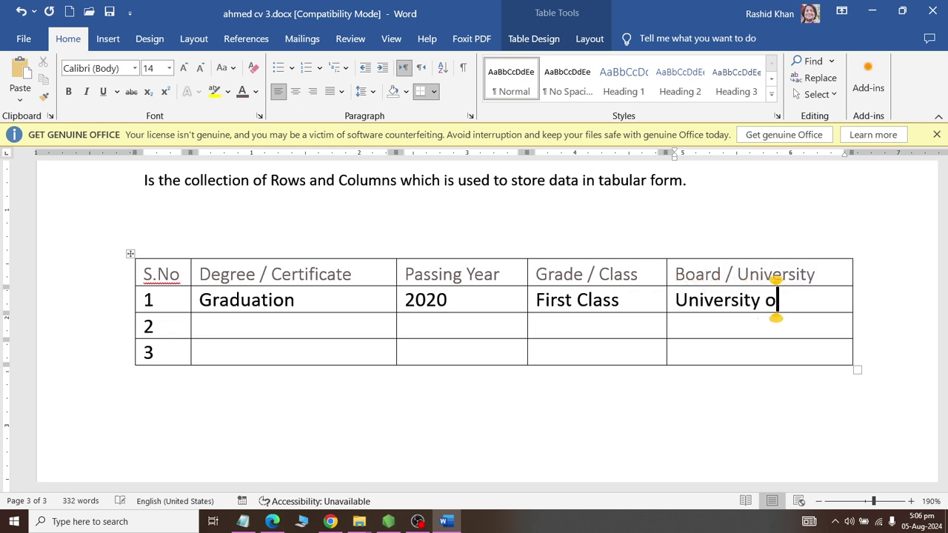
type("f Sind")
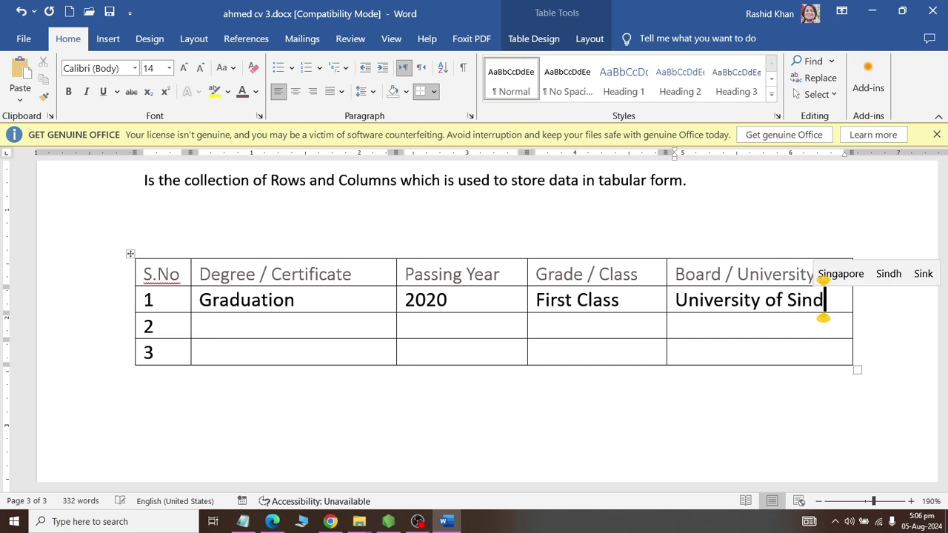
type("h Jamshoro")
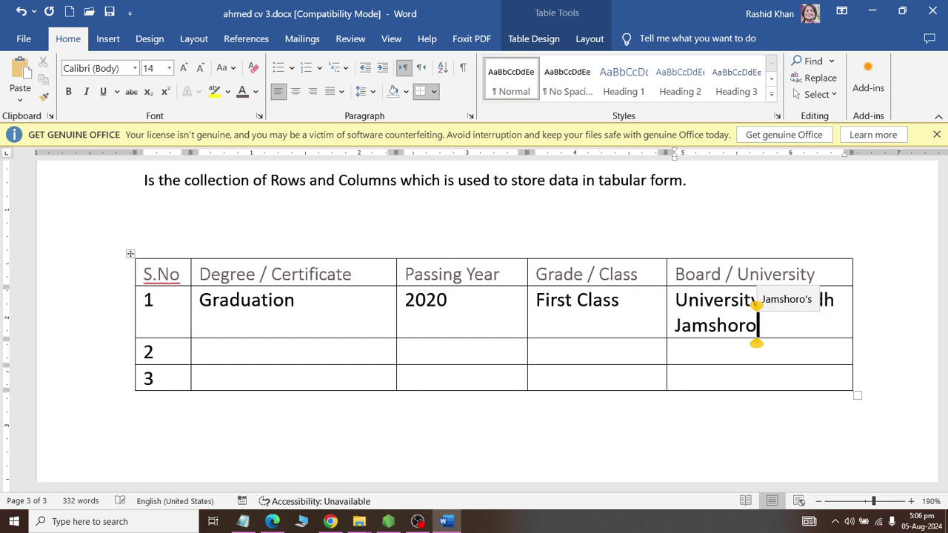
Fill row 2 with Intermediate P.E, 2018, a B grade and BISE SBA
key("Down")
key("Left")
key("Left")
key("Left")
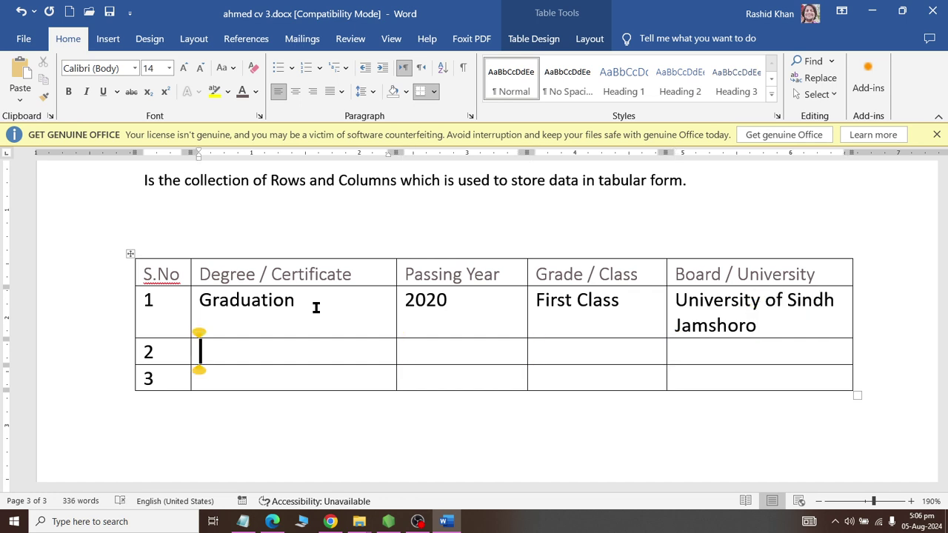
type("Intermediate ")
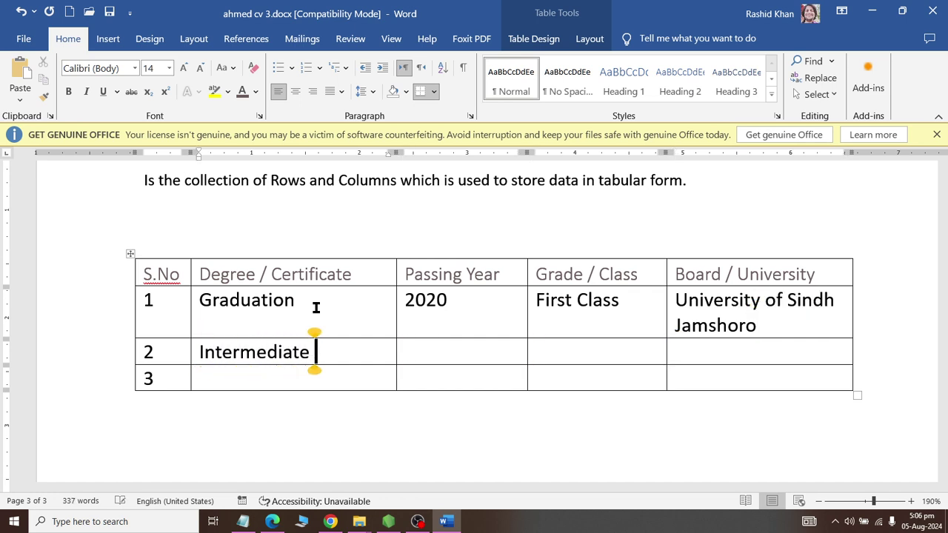
type("P.E")
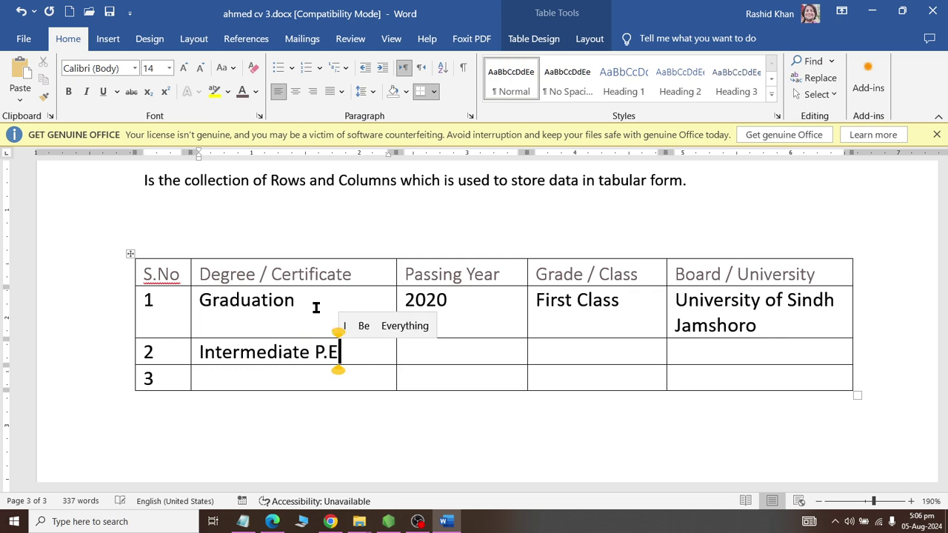
key("Tab")
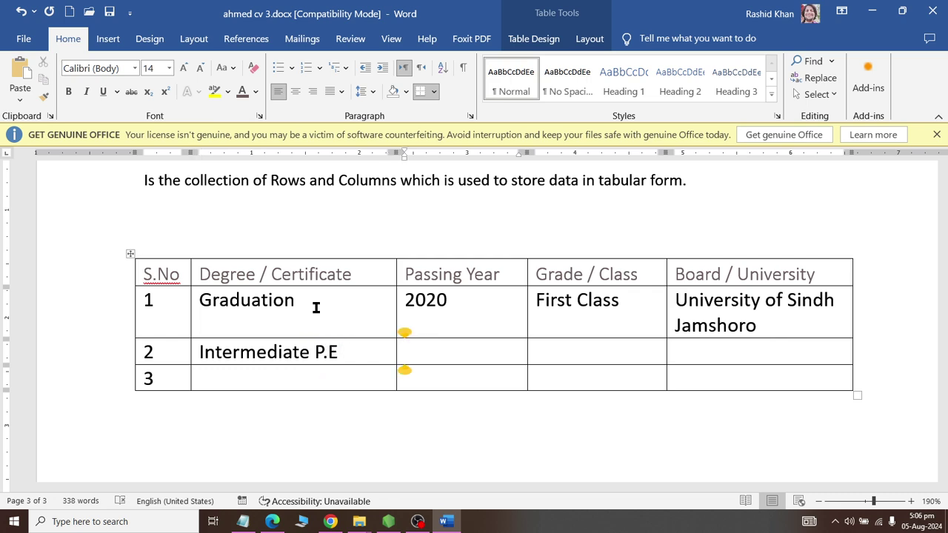
type("2018")
key("Tab")
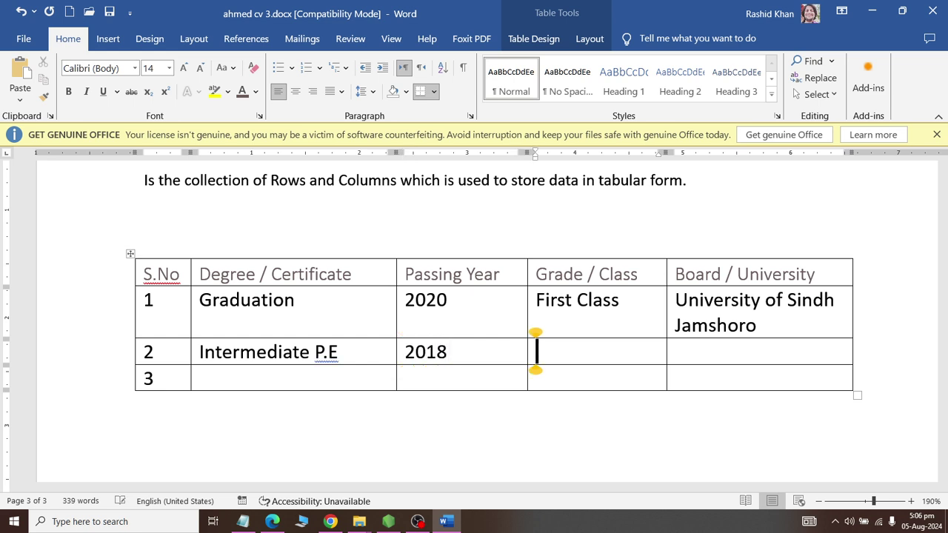
type("Second Clas")
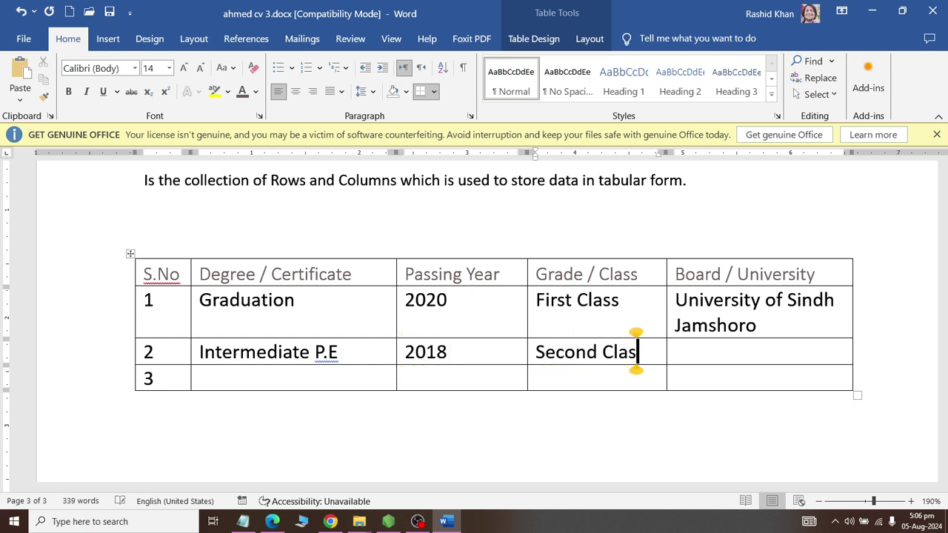
type("s")
key("ctrl+shift+Left")
key("ctrl+shift+Left")
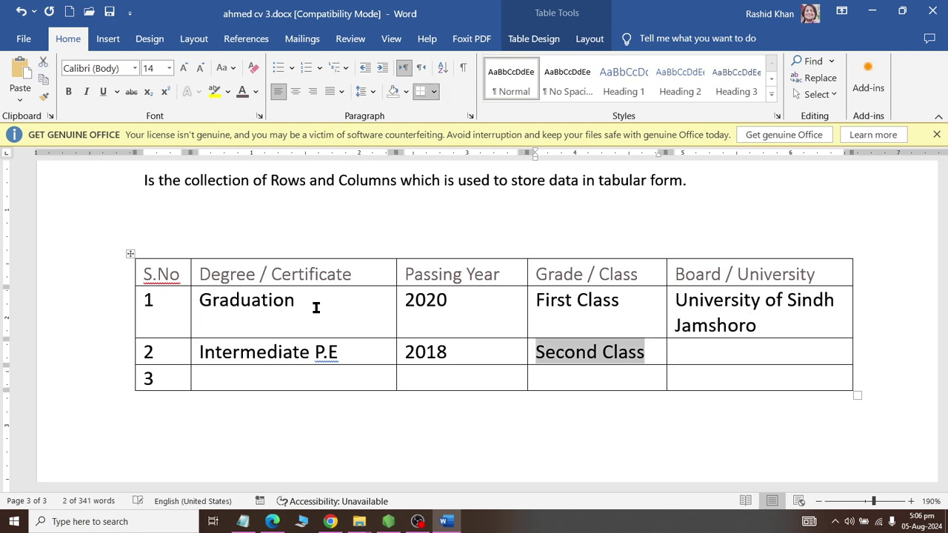
type("B\"")
key("Tab")
type("BI")
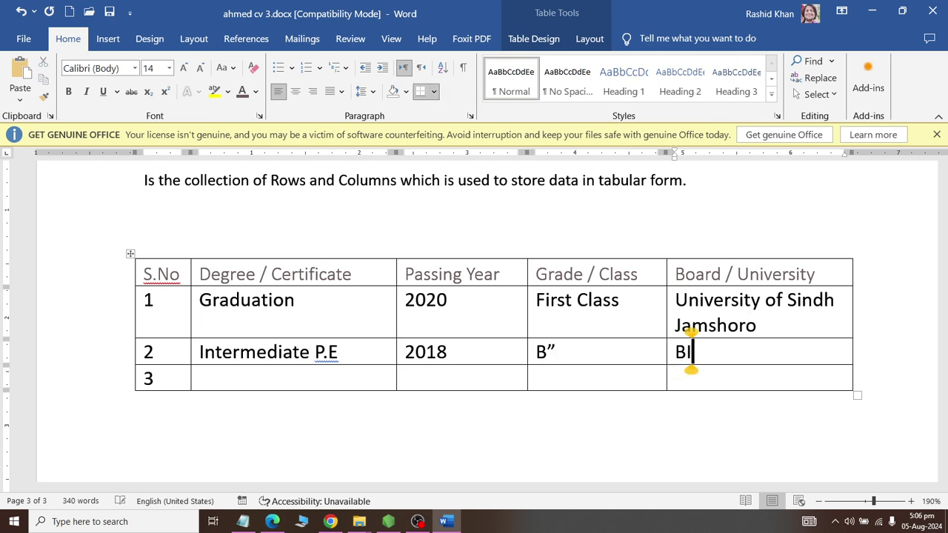
type("SE")
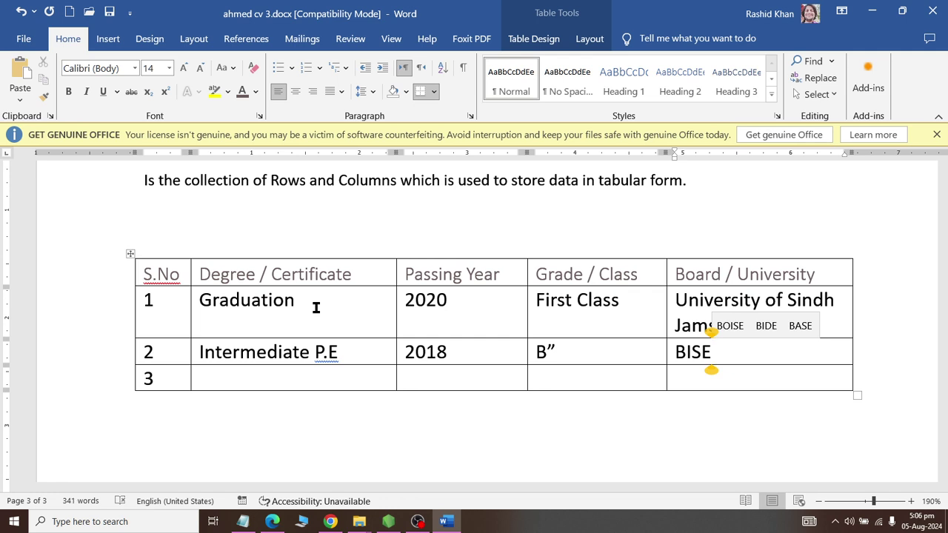
type(" SBA")
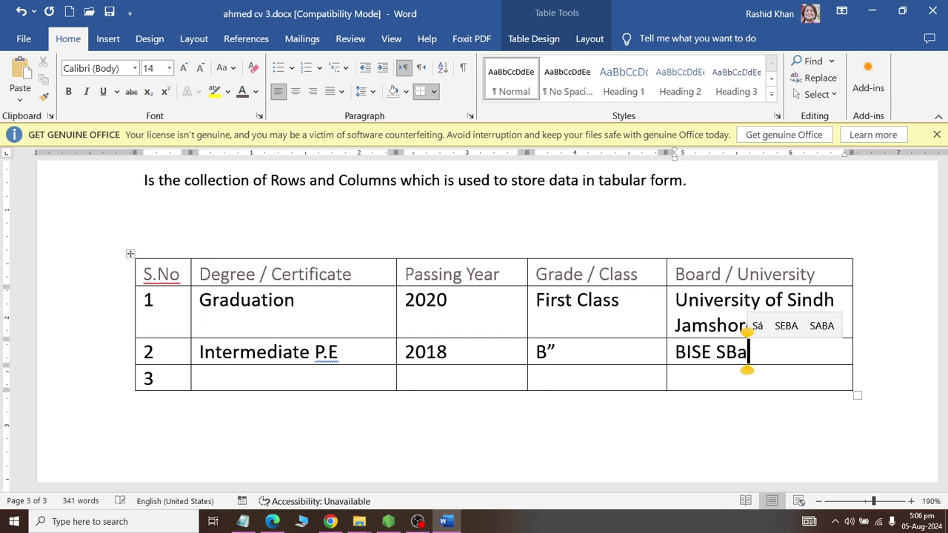
Fill row 3 with Matriculation, 2016, grade A and BISE SBA, correcting the misspelling
key("Down")
key("Left")
key("Left")
key("Left")
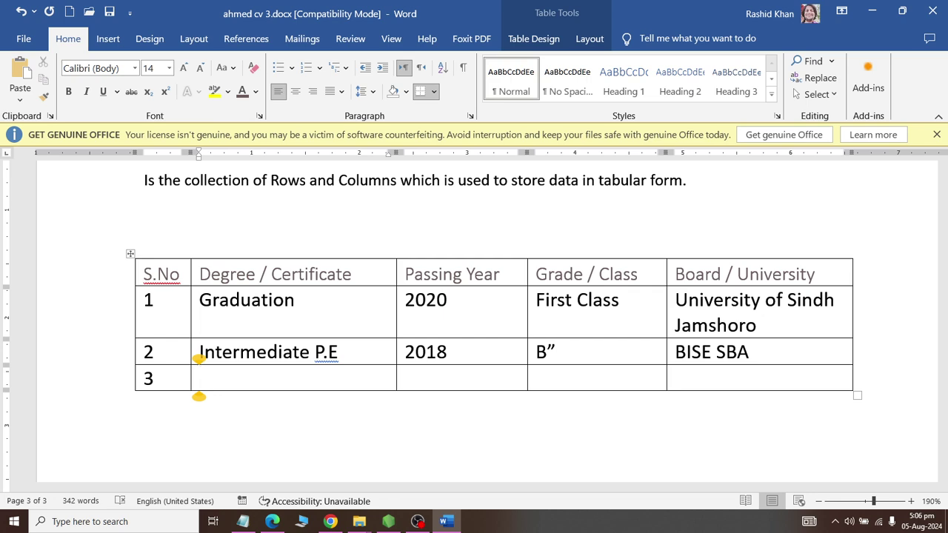
type("Matridcul")
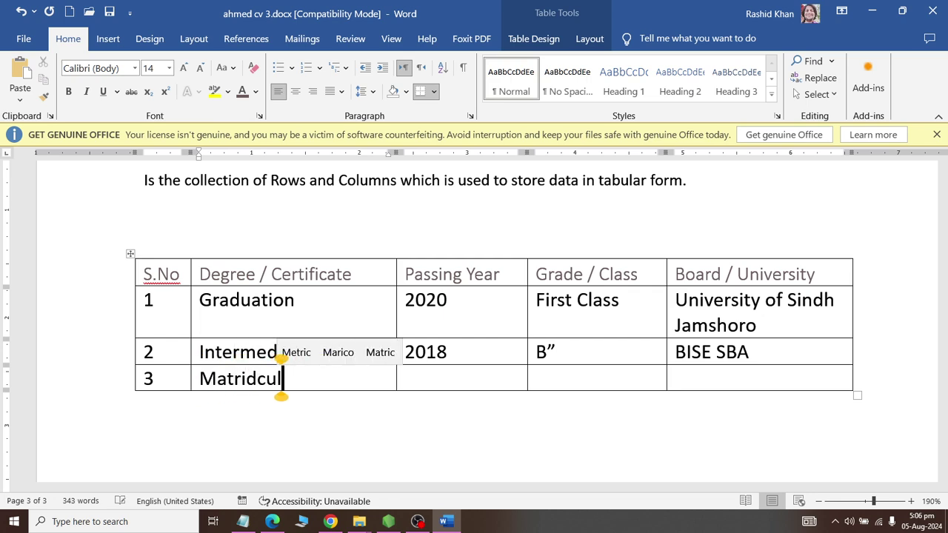
type("ato")
key("BackSpace")
type("ion")
key("Tab")
type("201")
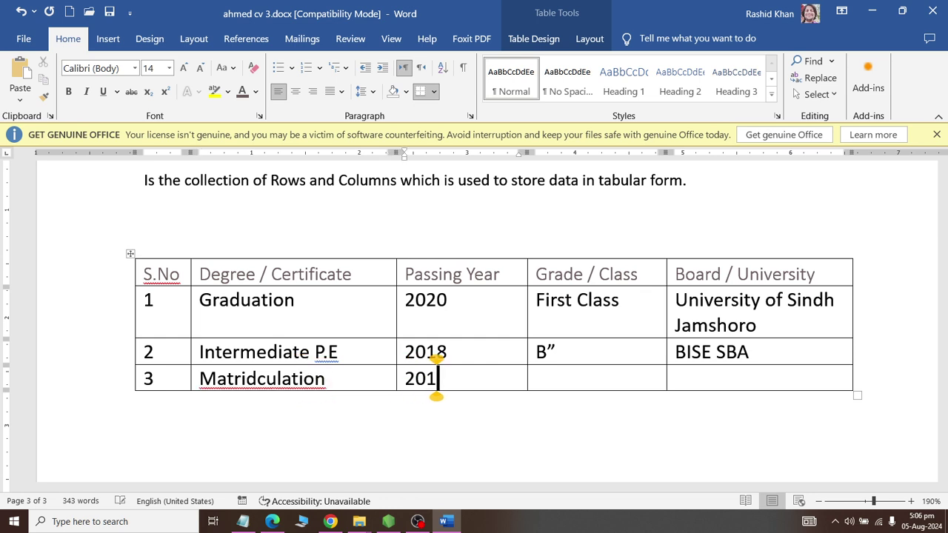
type("6")
key("Tab")
type("A\"")
key("Tab")
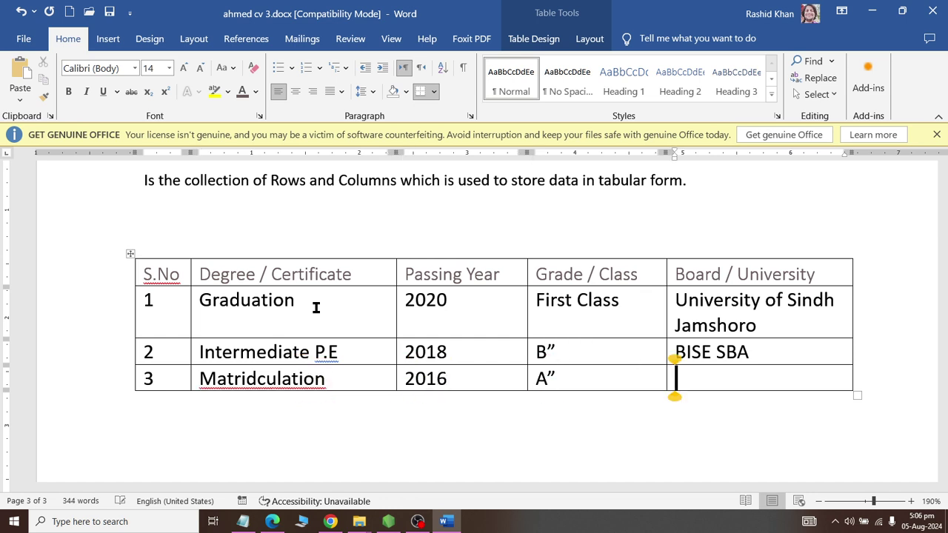
type("BISE SBA")
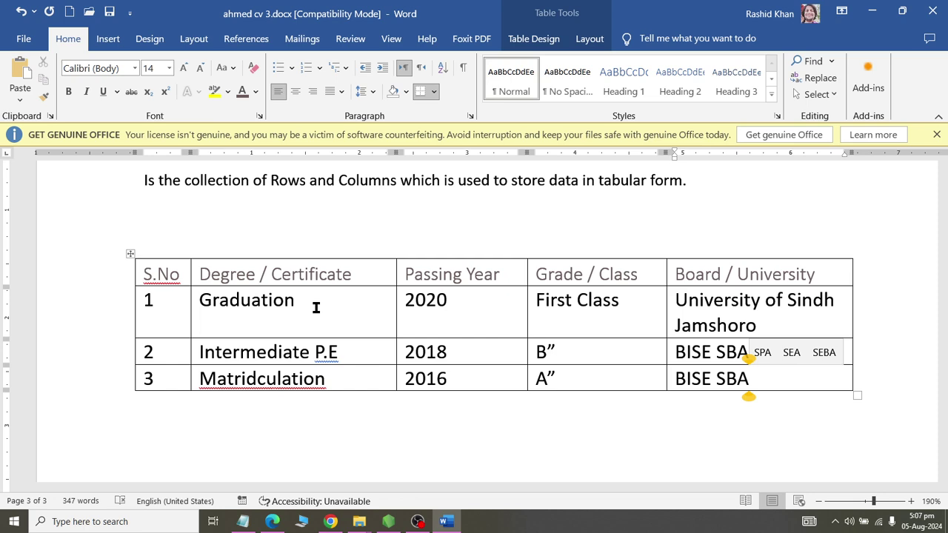
right_click(256, 379)
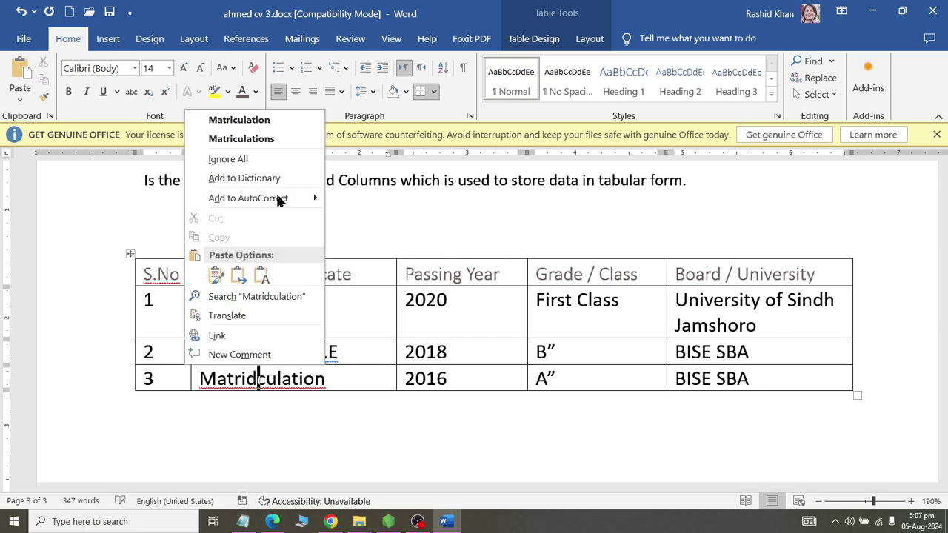
left_click(280, 120)
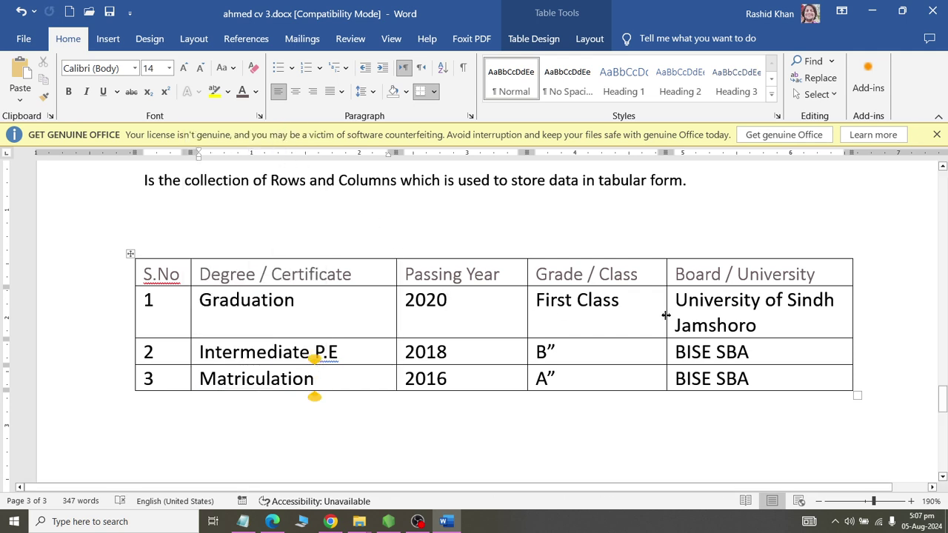
Narrow the Degree / Certificate, Passing Year and Grade / Class columns by dragging their borders
left_click_drag(667, 315, 649, 315)
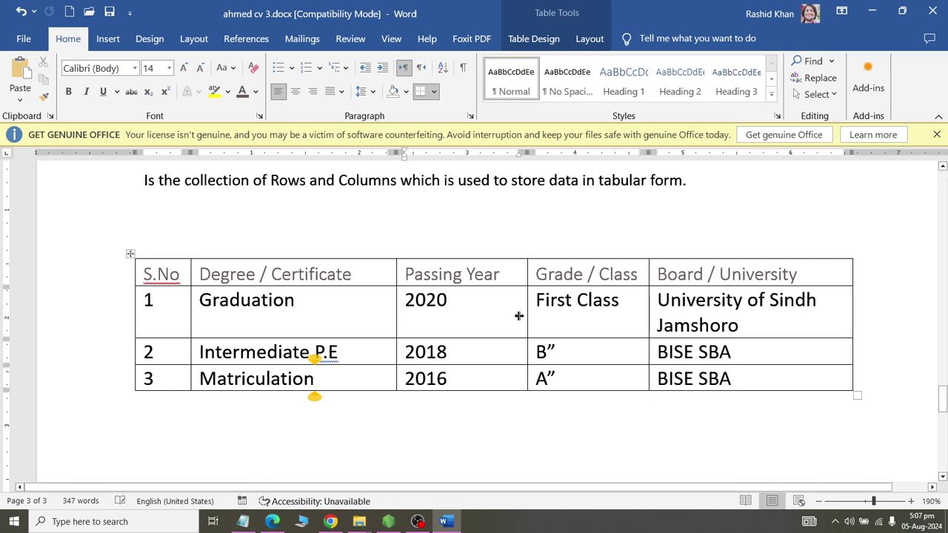
left_click_drag(527, 314, 507, 314)
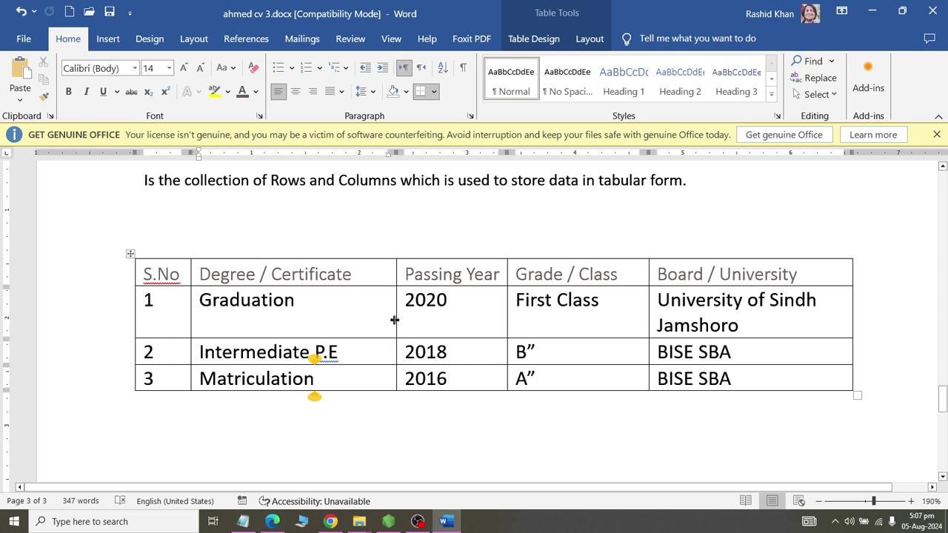
left_click_drag(394, 320, 365, 320)
left_click_drag(169, 304, 798, 370)
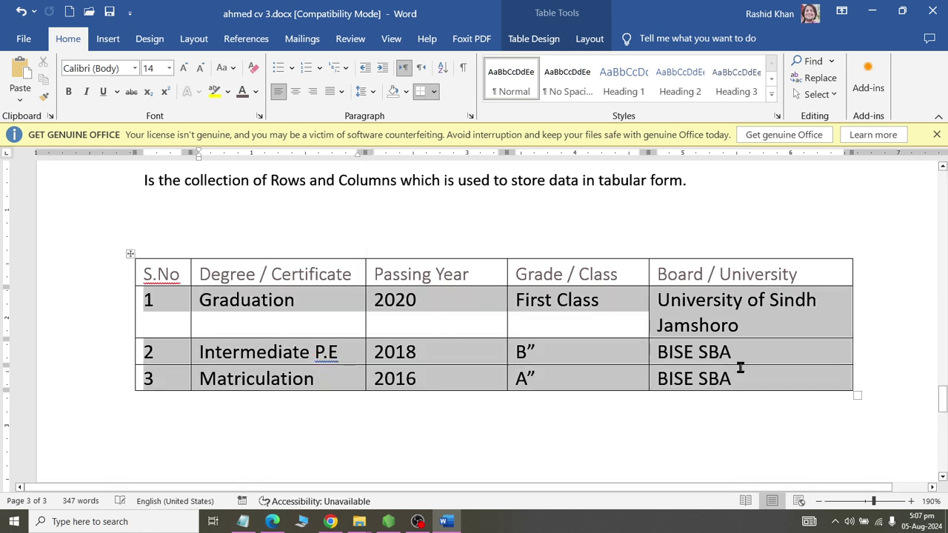
left_click(530, 311)
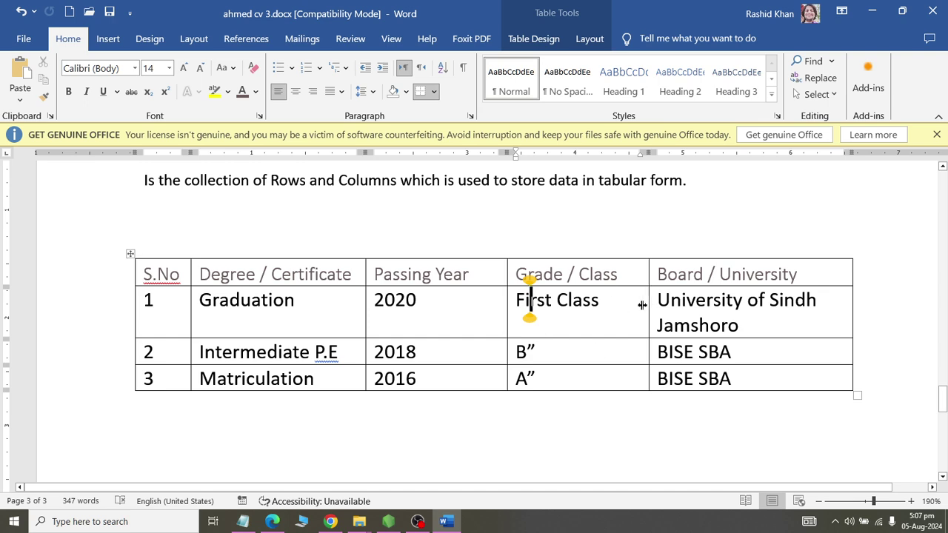
left_click_drag(641, 305, 615, 305)
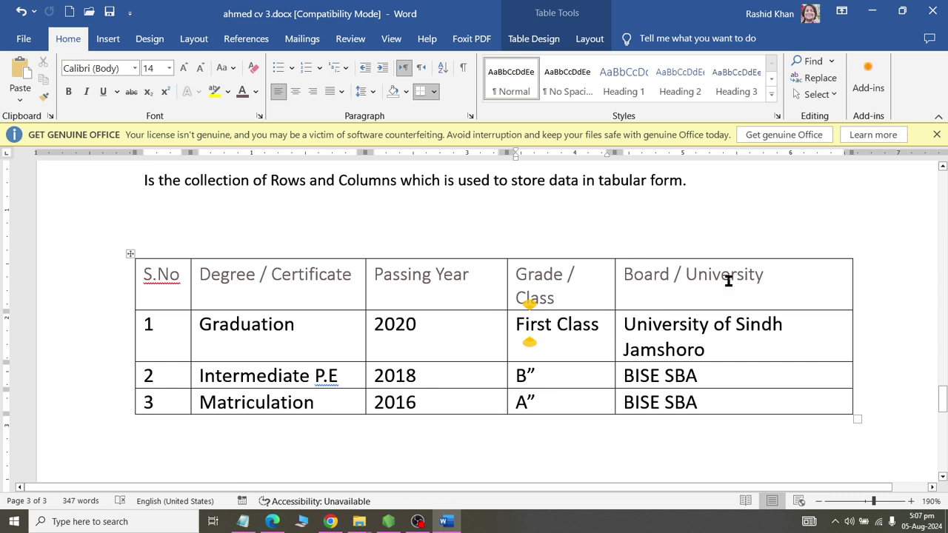
Centre the header row text
mouse_move(777, 275)
left_mouse_down()
mouse_move(212, 292)
mouse_move(161, 273)
left_mouse_up()
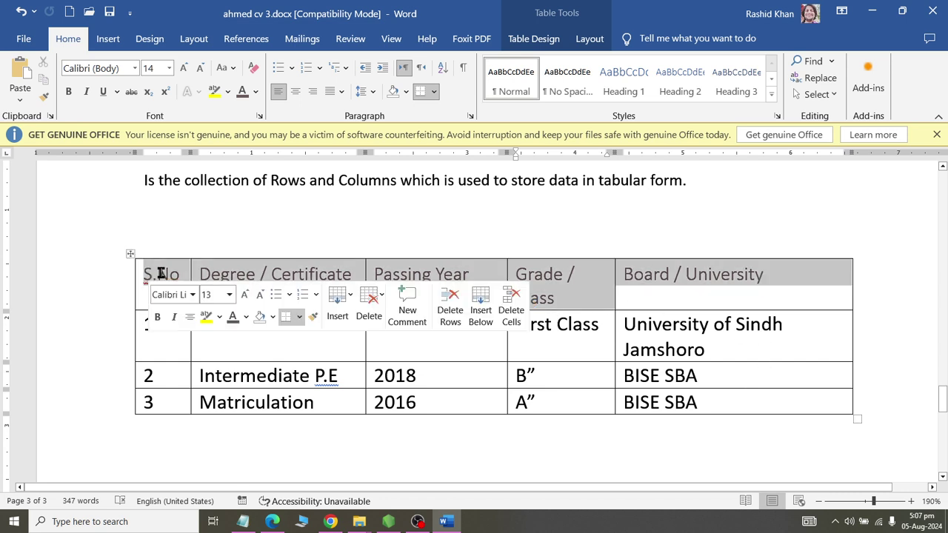
left_click(295, 91)
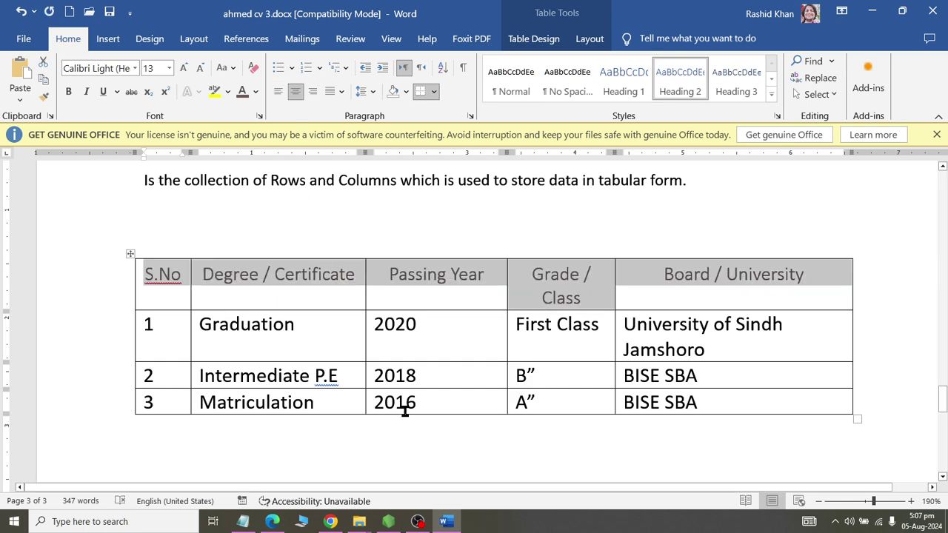
left_click(405, 376)
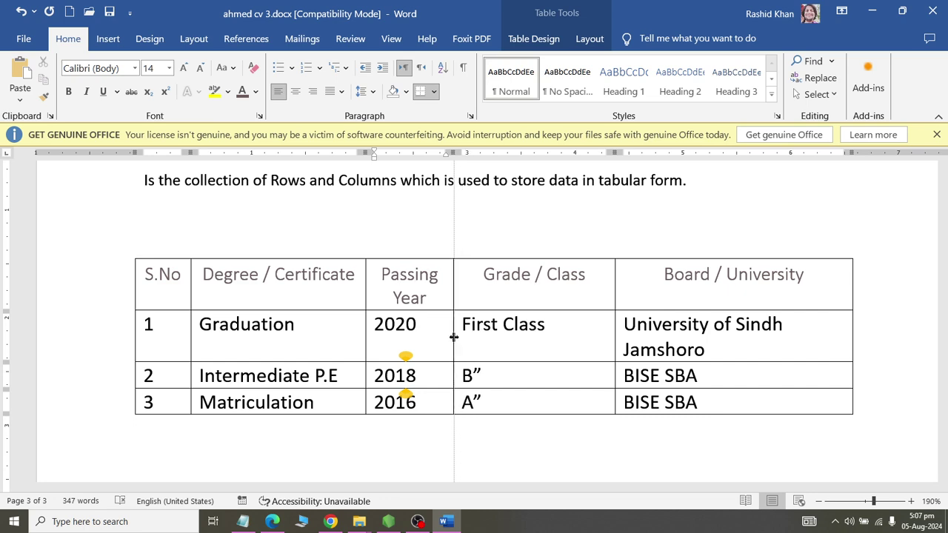
Narrow Passing Year so its header wraps and widen Board / University to fit Sindh Jamshoro
left_click_drag(506, 337, 454, 338)
left_click(573, 332)
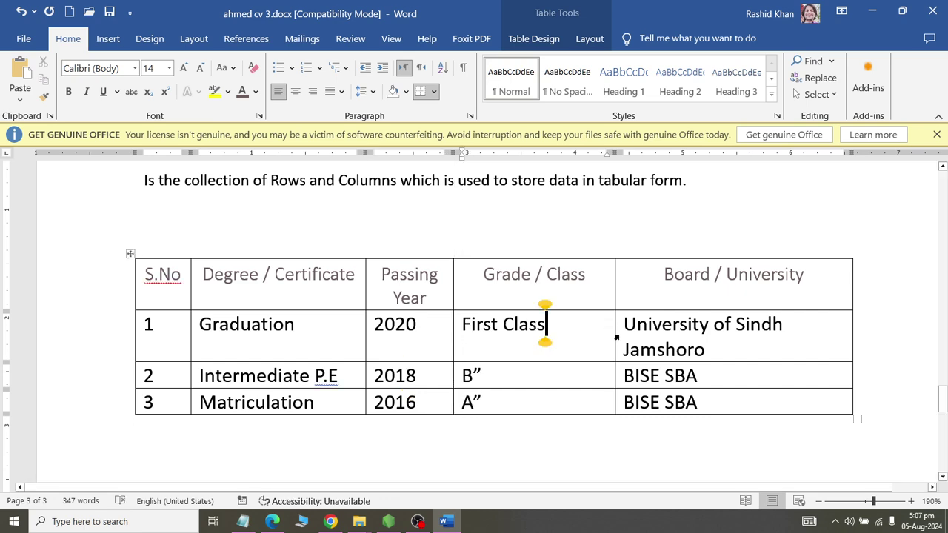
left_click(614, 336)
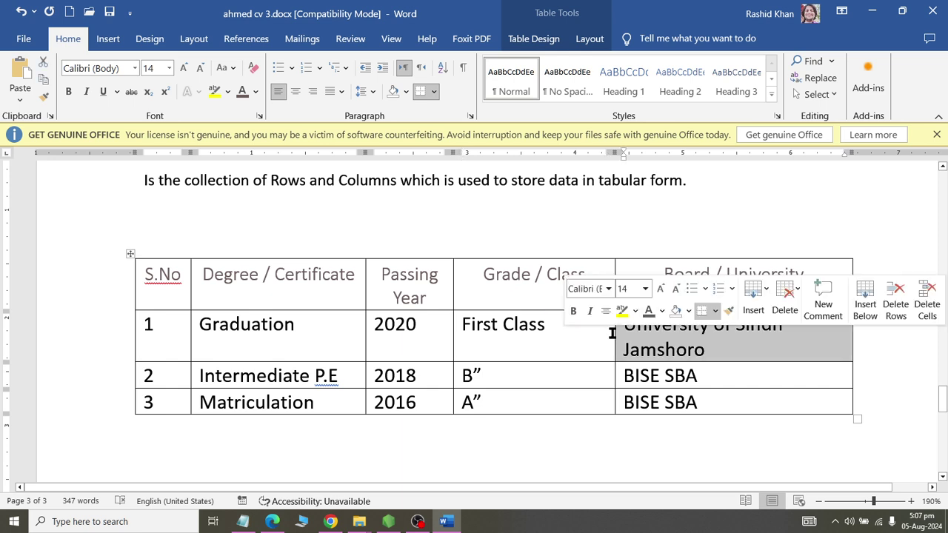
mouse_move(611, 333)
left_mouse_down()
mouse_move(569, 332)
mouse_move(567, 354)
left_mouse_up()
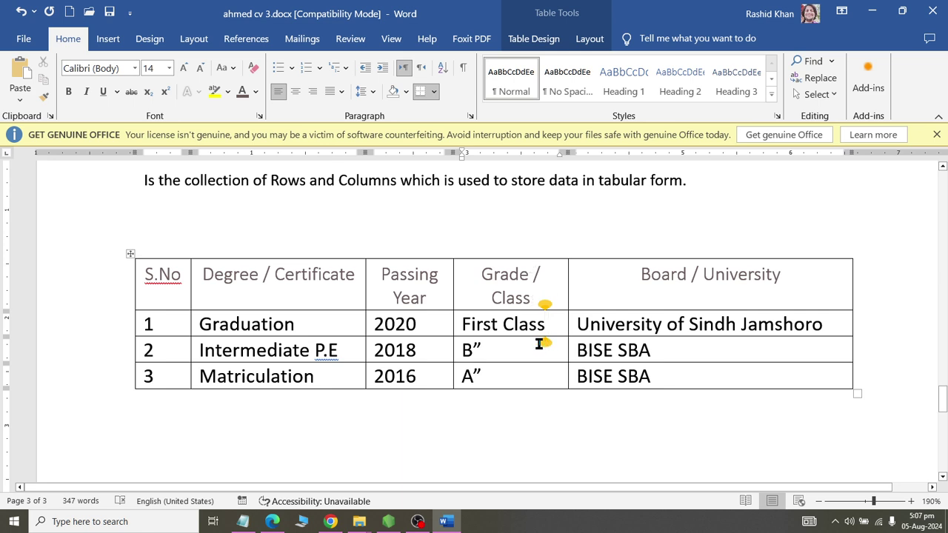
left_click(443, 330)
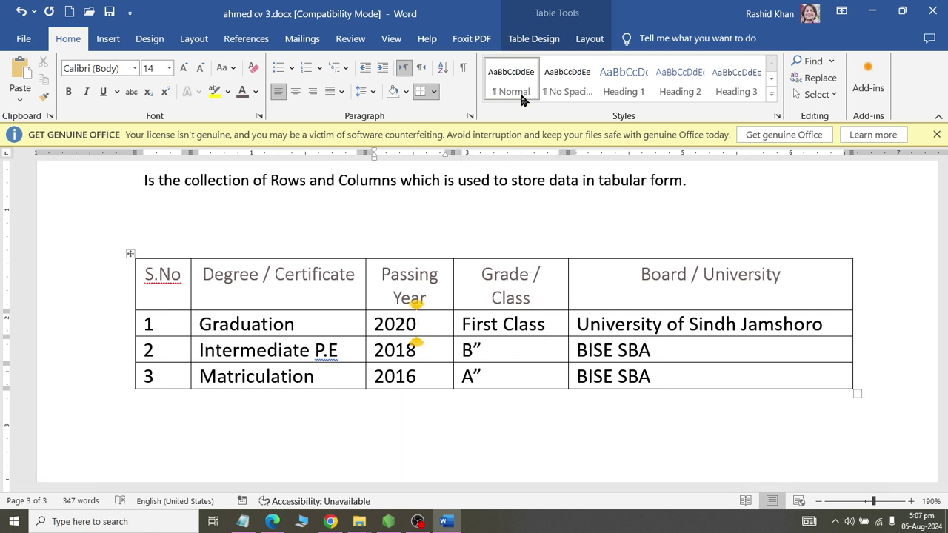
Try a black-header style and Grid Table 1 Light from the Table Styles gallery
left_click(531, 40)
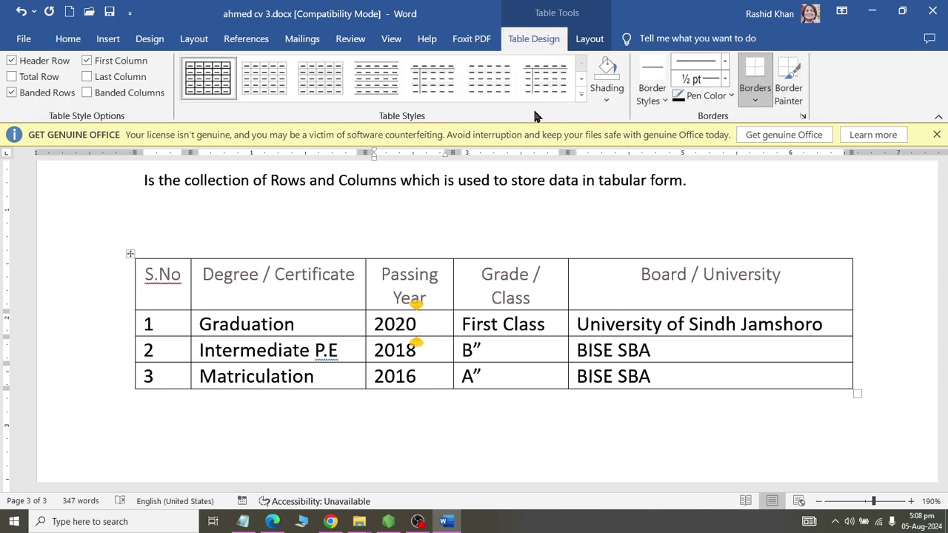
left_click(581, 95)
mouse_move(583, 104)
left_mouse_down()
mouse_move(588, 311)
mouse_move(568, 136)
left_mouse_up()
left_click(214, 298)
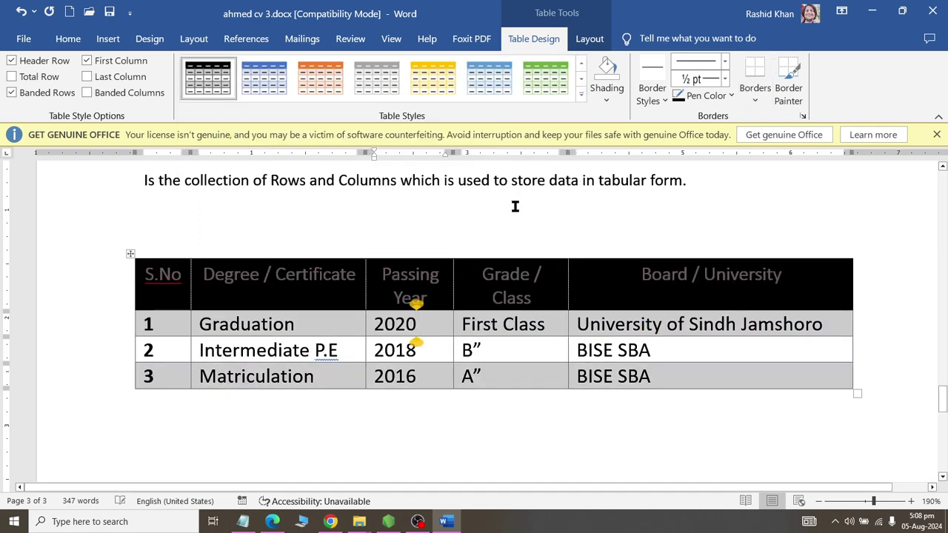
left_click(581, 95)
left_click(404, 89)
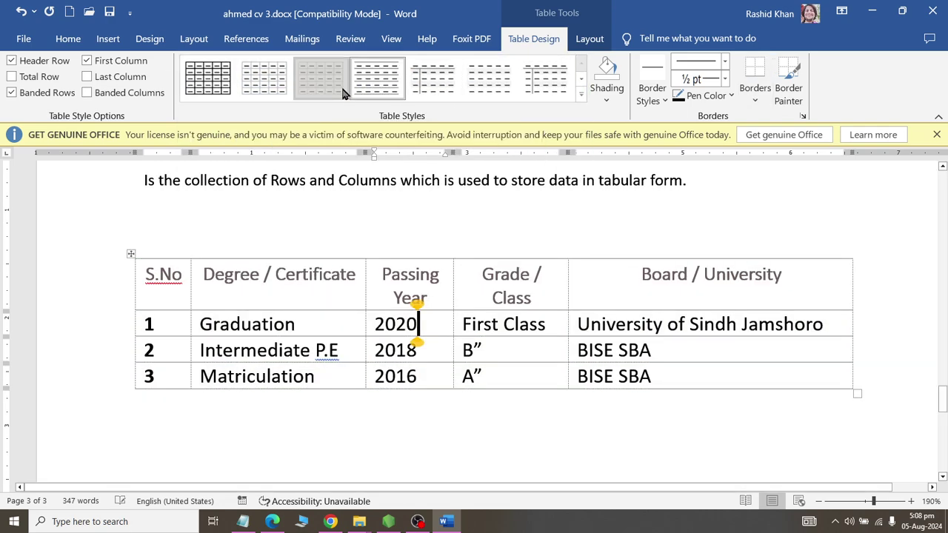
left_click(581, 95)
scroll(250, 337, "down", 5)
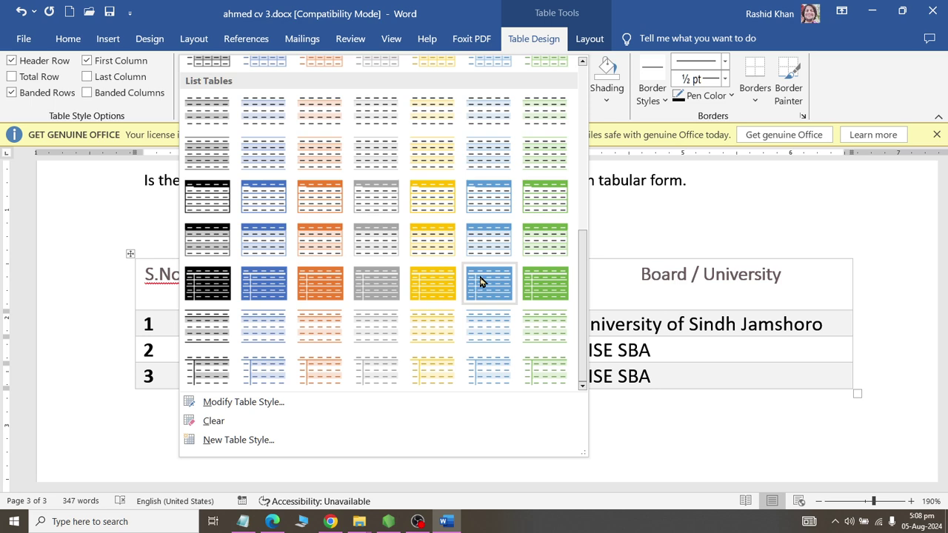
scroll(493, 192, "up", 5)
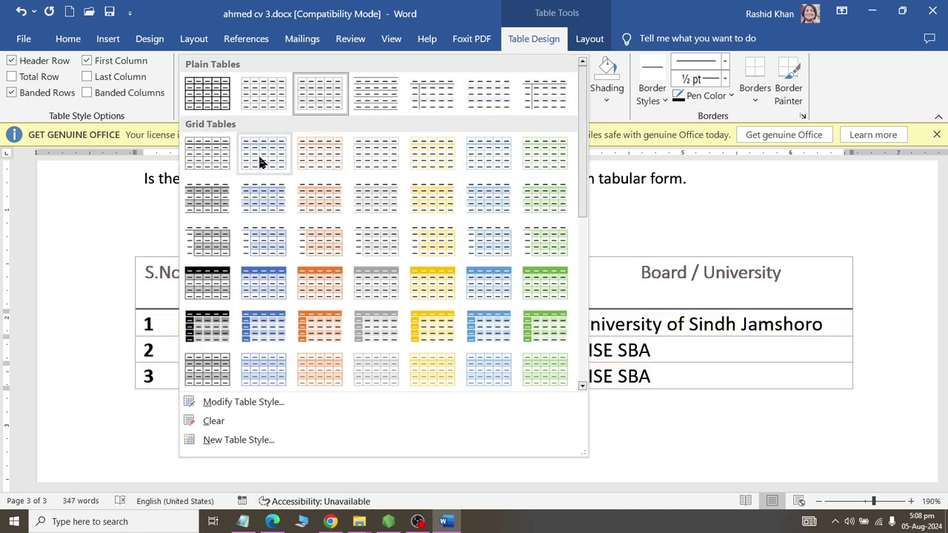
left_click(207, 152)
Browse further table styles, then reapply the plain Table Grid style
scroll(360, 245, "down", 3)
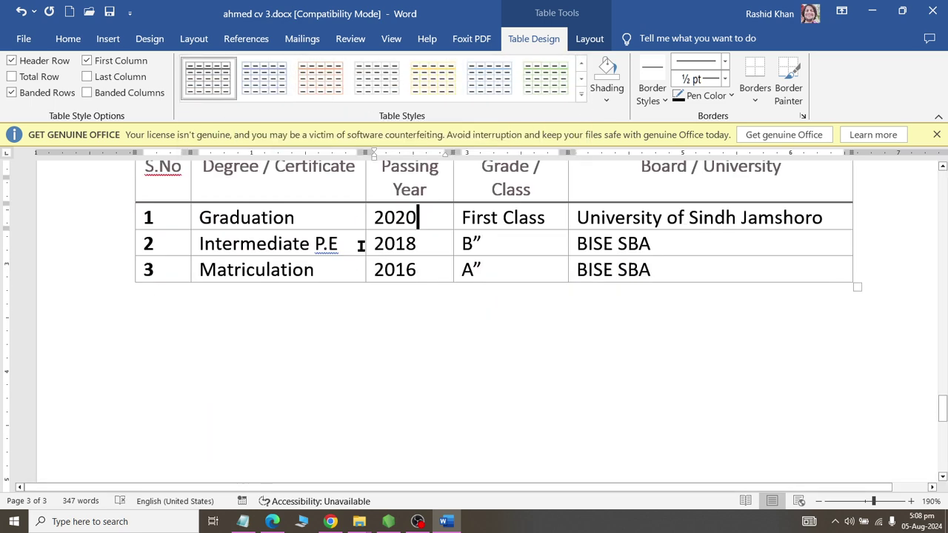
scroll(360, 245, "down", 3)
left_click(580, 94)
scroll(460, 218, "down", 2)
left_click(440, 192)
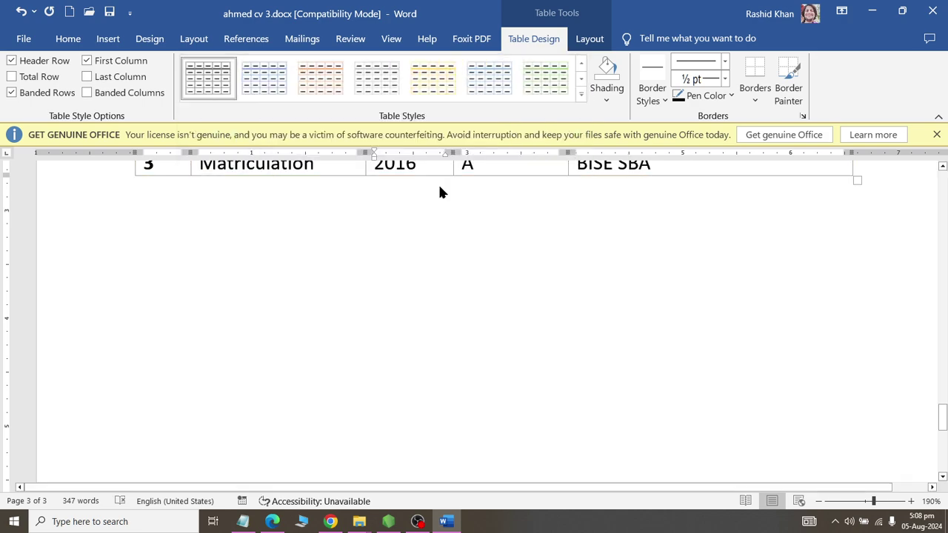
scroll(612, 301, "up", 5)
left_click(341, 351)
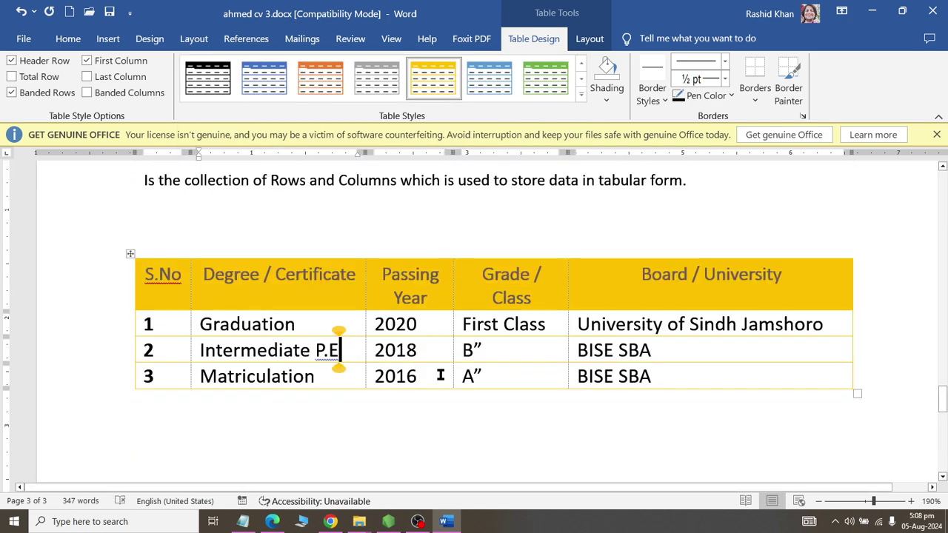
left_click(581, 104)
scroll(318, 266, "up", 3)
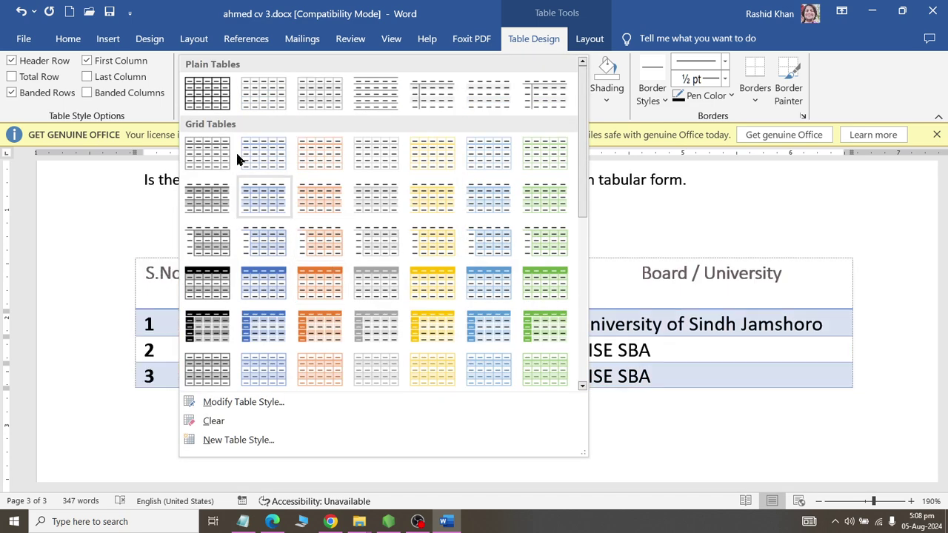
left_click(206, 94)
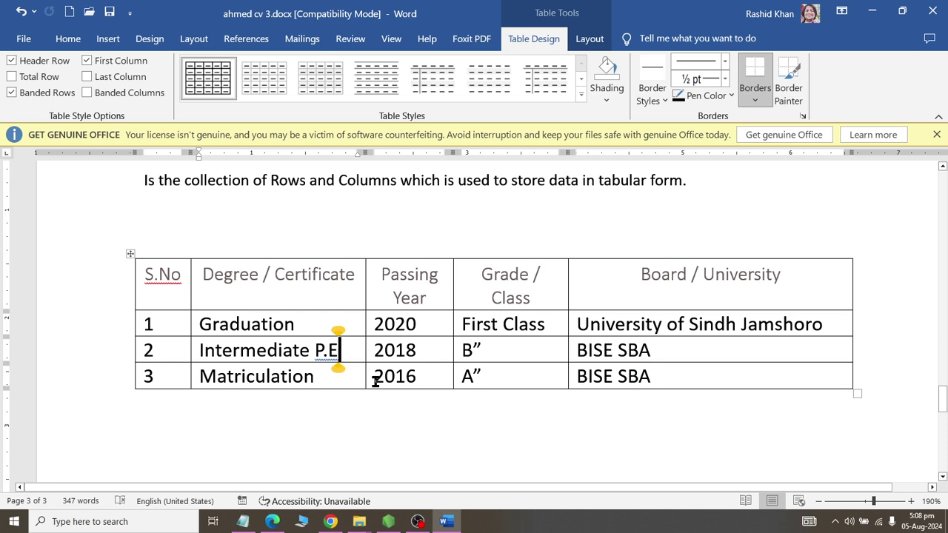
Set the header row height to 0.4" on the Table Layout tab
left_click(590, 37)
left_click(426, 102)
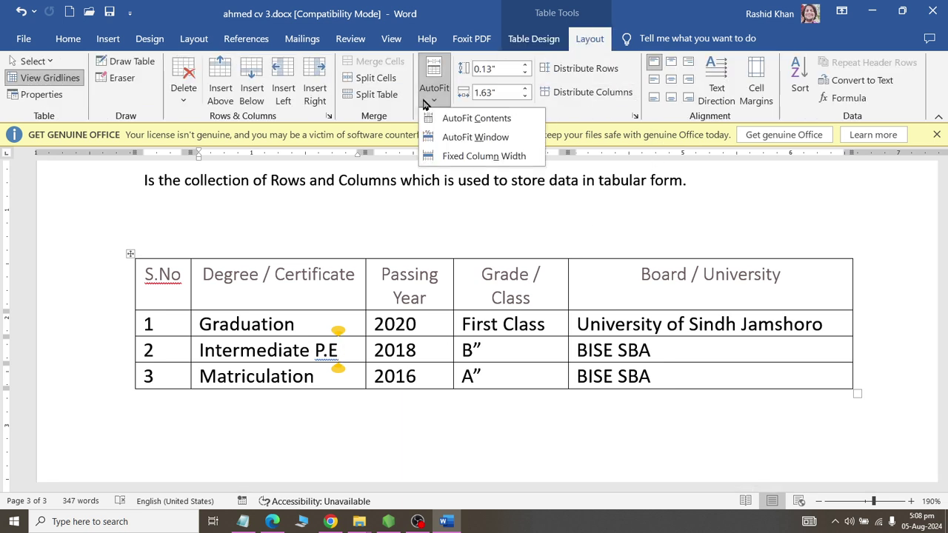
left_click(426, 103)
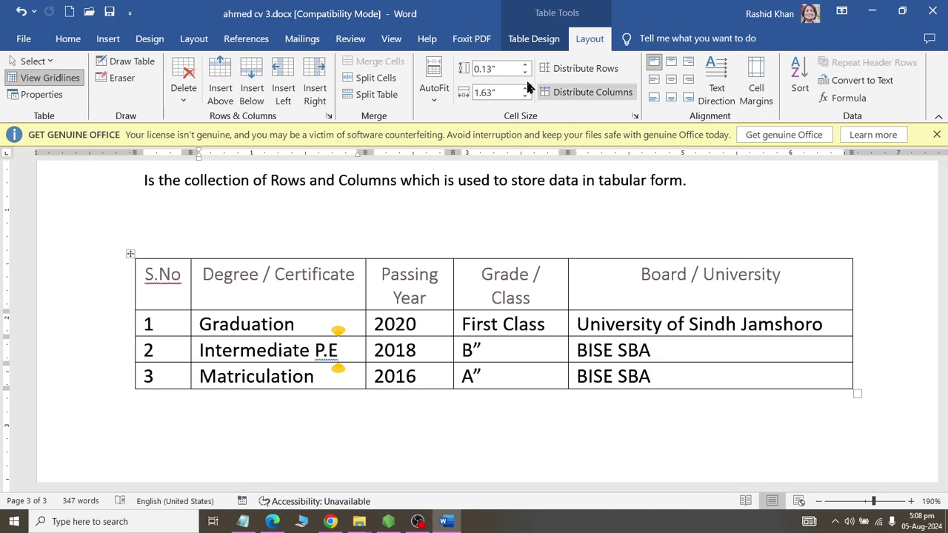
left_click(308, 274)
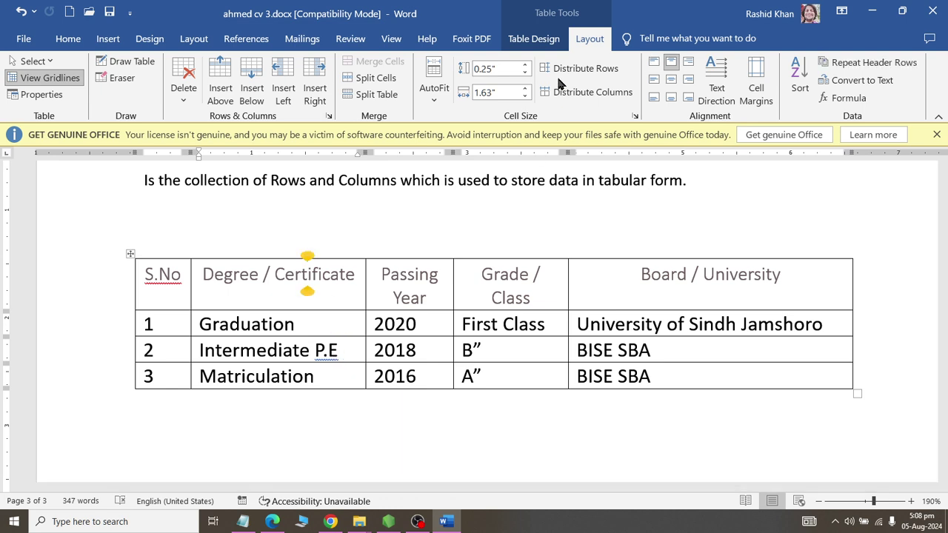
left_click(525, 65)
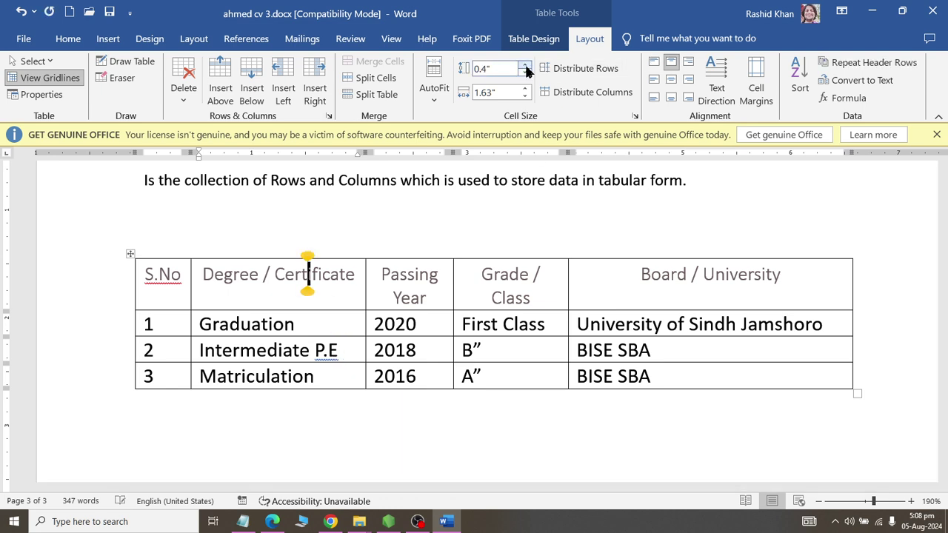
left_click(527, 66)
left_click(525, 73)
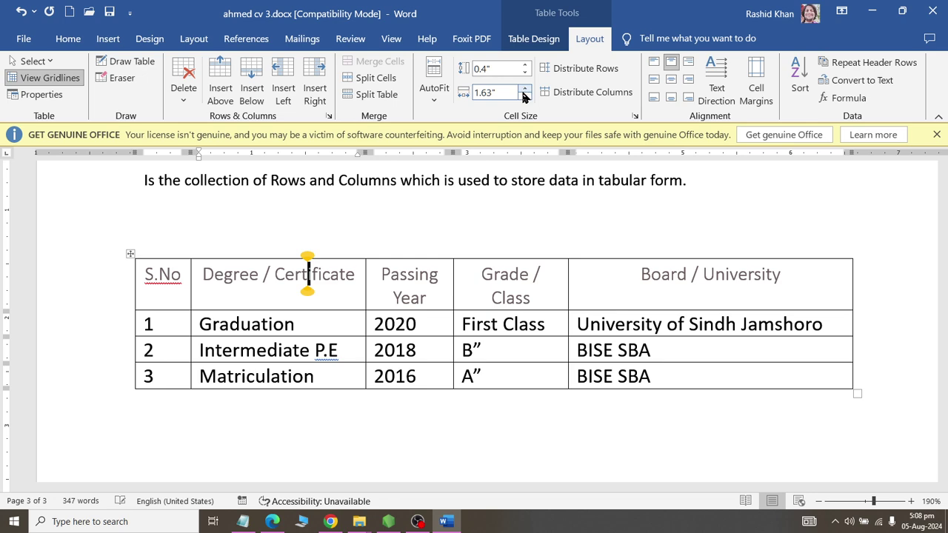
Set the Degree / Certificate column width to 1.6" with the Width spinner
left_click(524, 88)
left_click(525, 89)
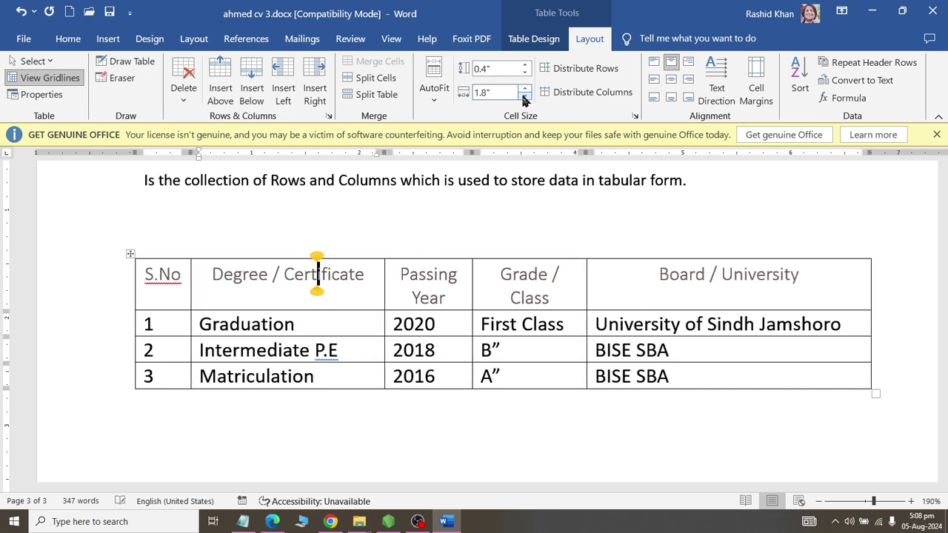
left_click(524, 97)
left_click(524, 97)
left_click(524, 97)
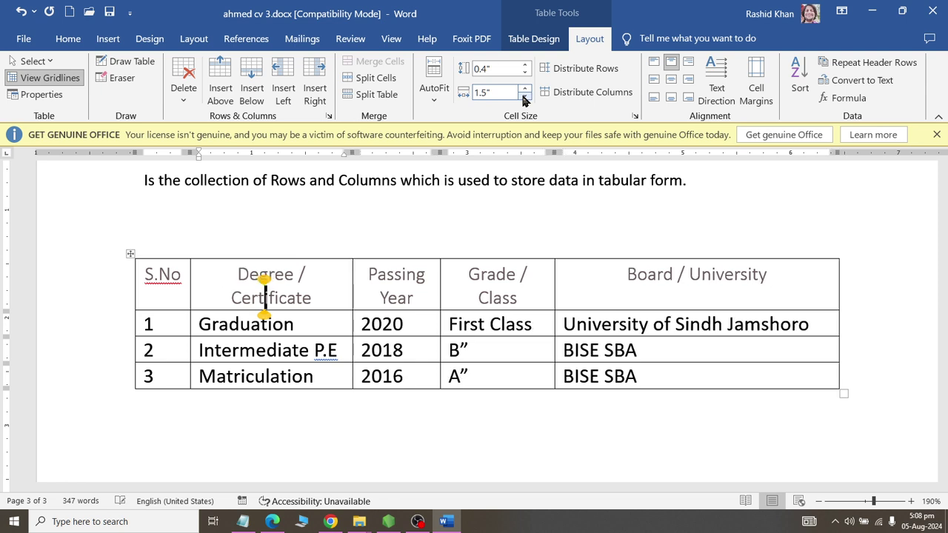
left_click(524, 88)
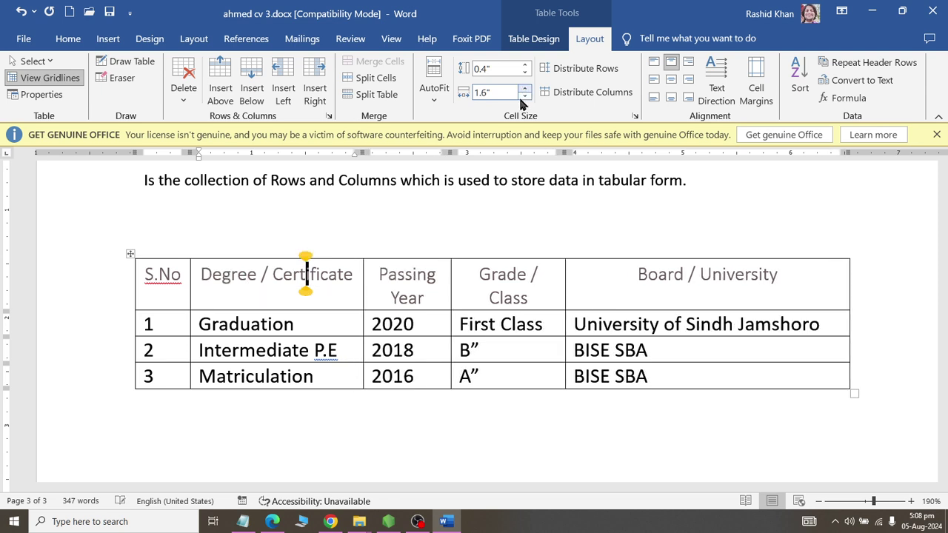
left_click(614, 326)
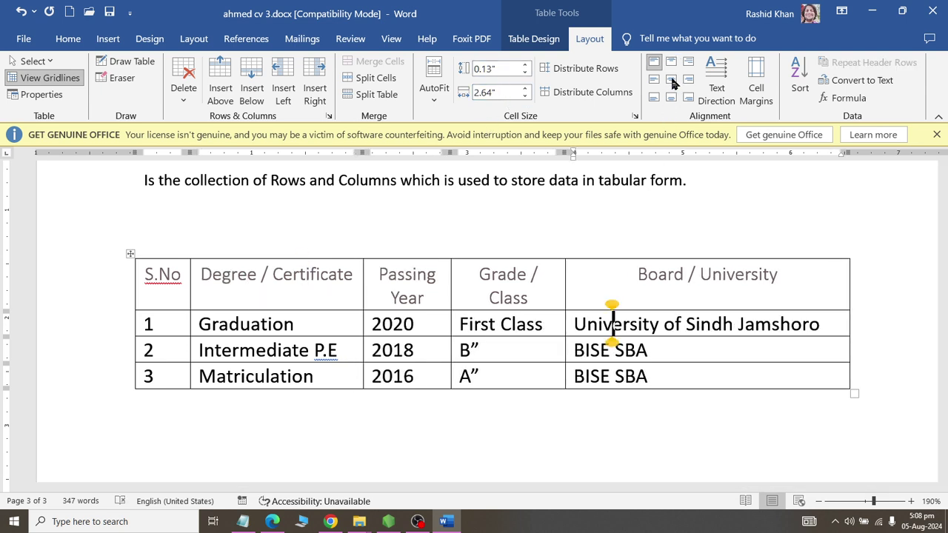
Select the header row and, after trying other alignments, apply Align Center
left_click_drag(182, 277, 727, 289)
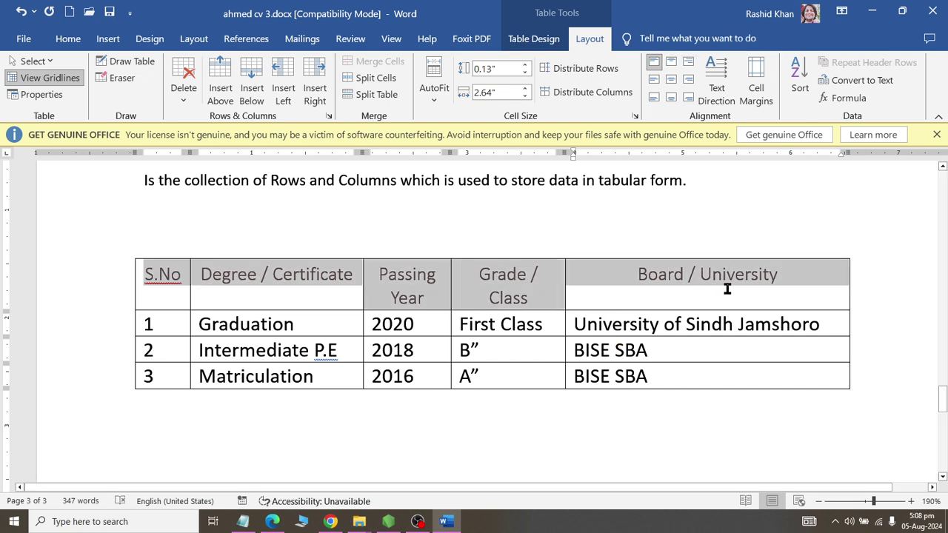
left_click(672, 82)
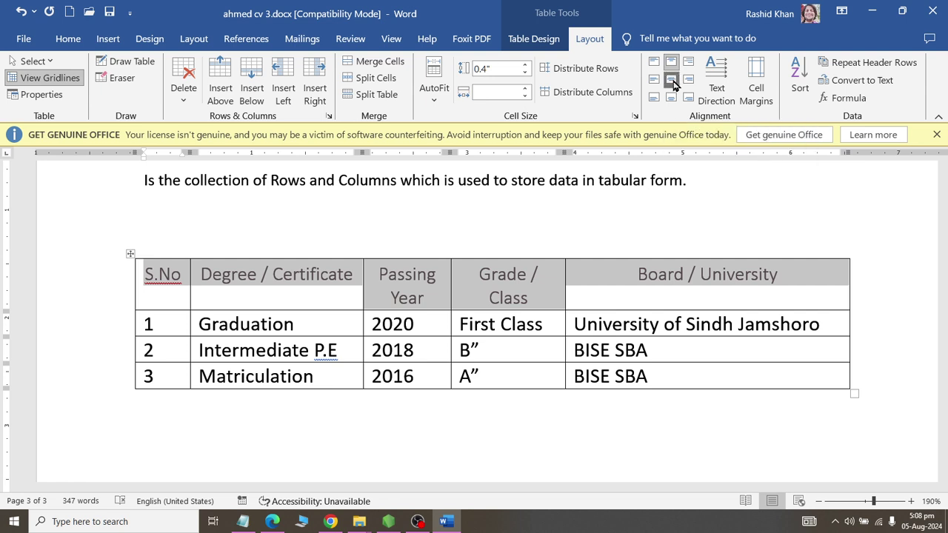
left_click(671, 98)
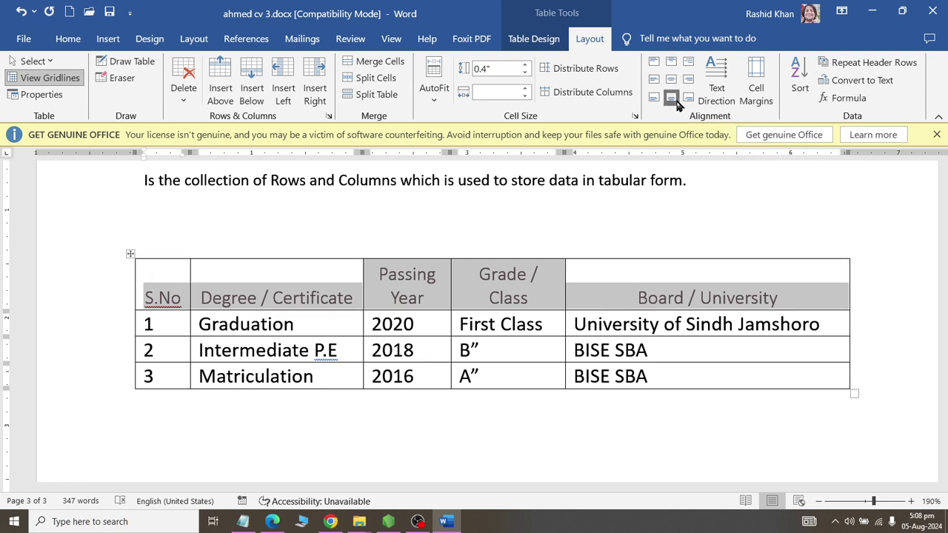
left_click(688, 98)
left_click(652, 104)
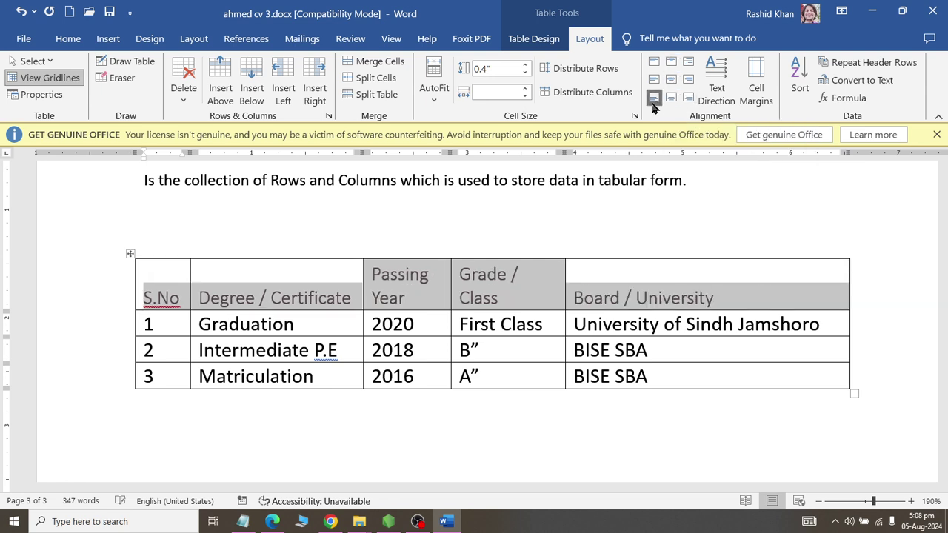
left_click(688, 80)
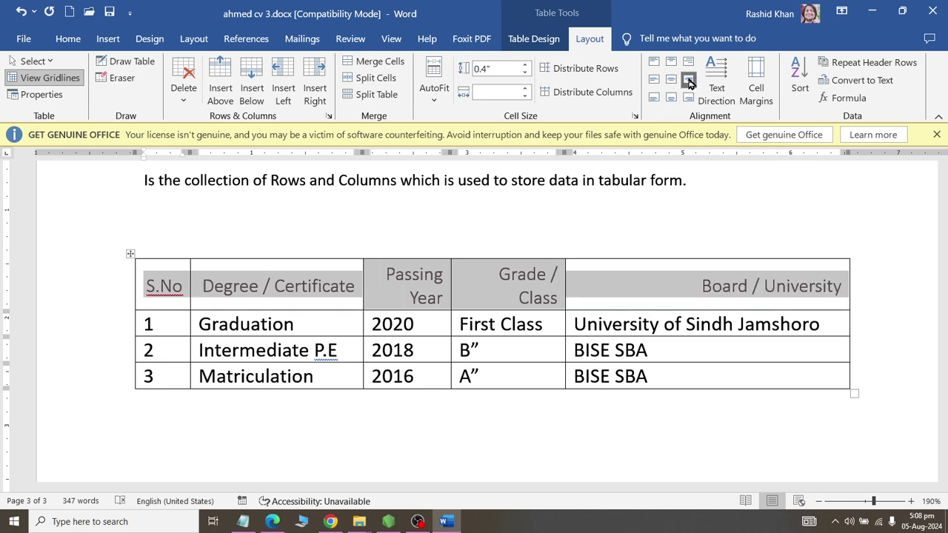
left_click(671, 80)
left_click(294, 351)
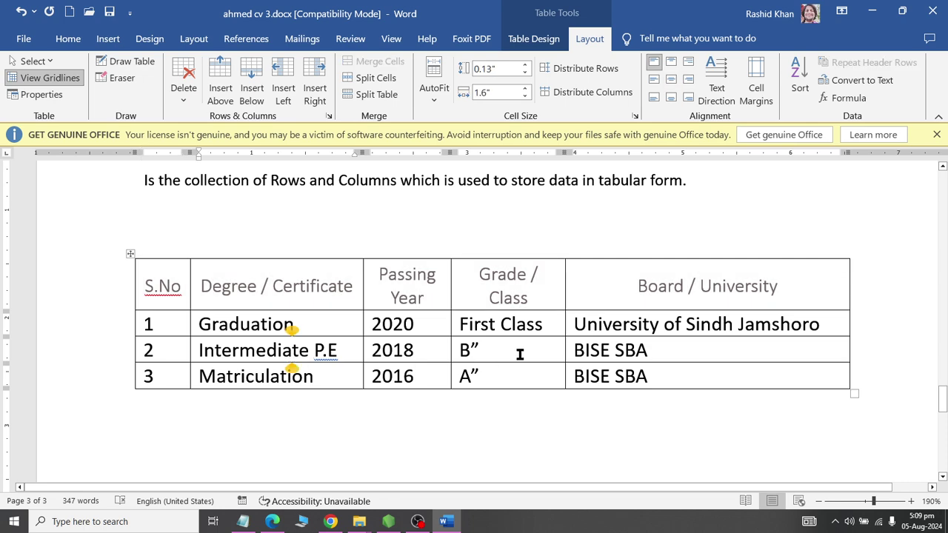
Apply the black-header Grid Table style with banded rows to the education table
scroll(341, 323, "up", 1)
scroll(307, 313, "up", 2)
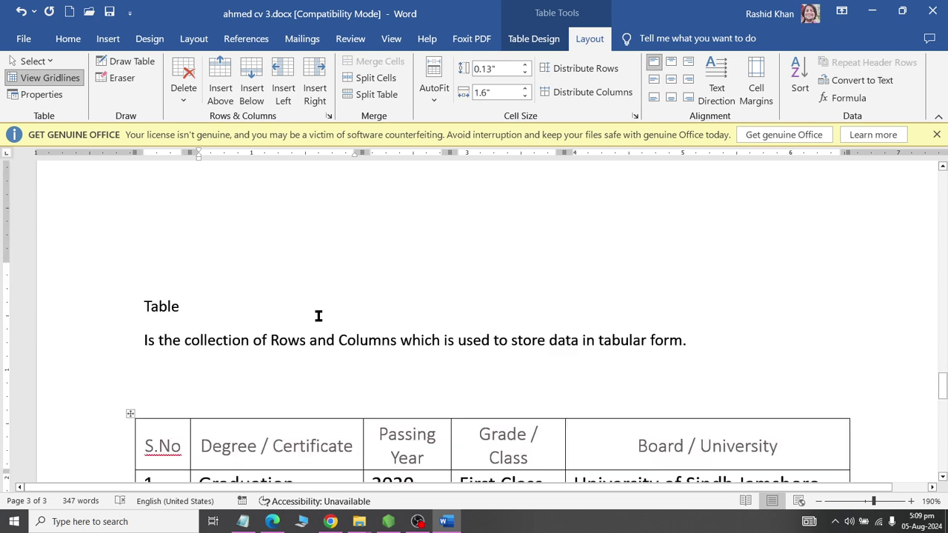
scroll(317, 316, "up", 5)
scroll(327, 317, "up", 5)
scroll(327, 317, "down", 3)
scroll(327, 317, "down", 5)
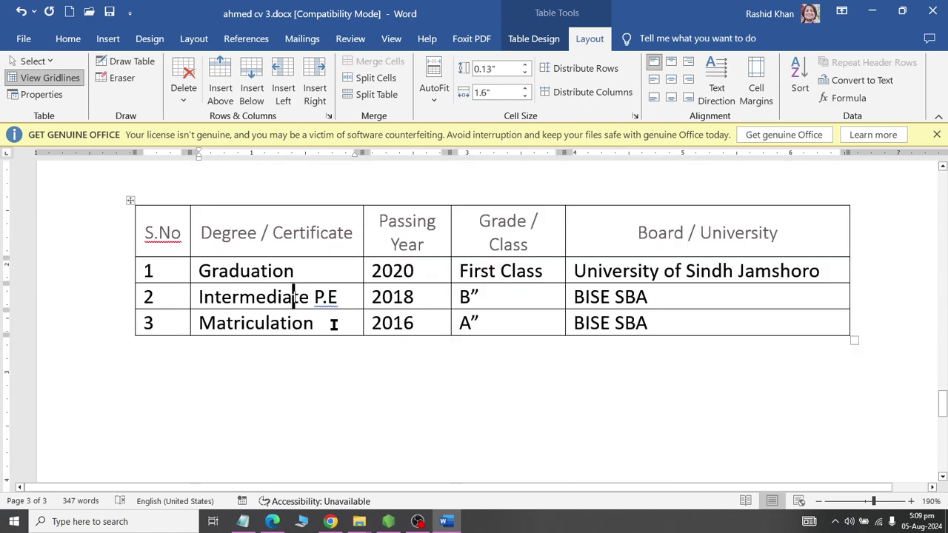
left_click(533, 39)
left_click(583, 98)
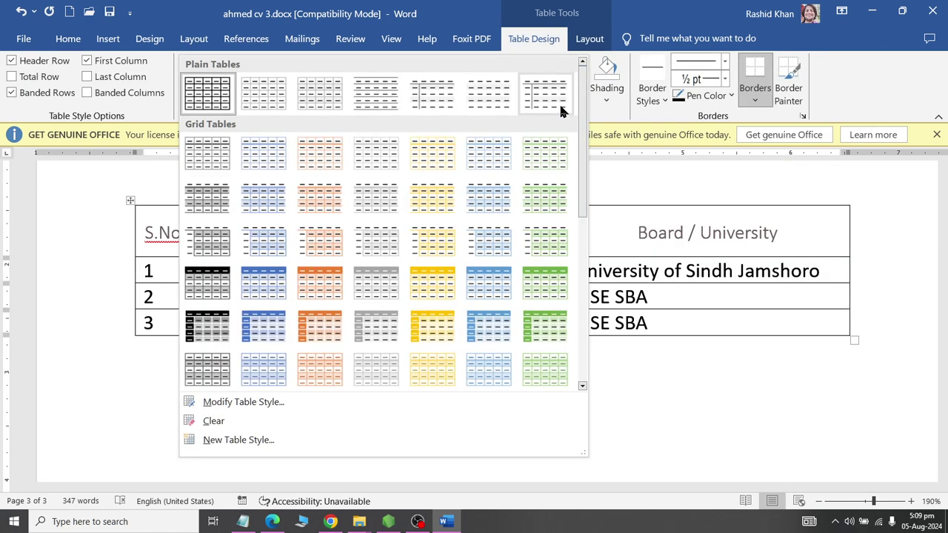
left_click(204, 275)
scroll(328, 300, "up", 3)
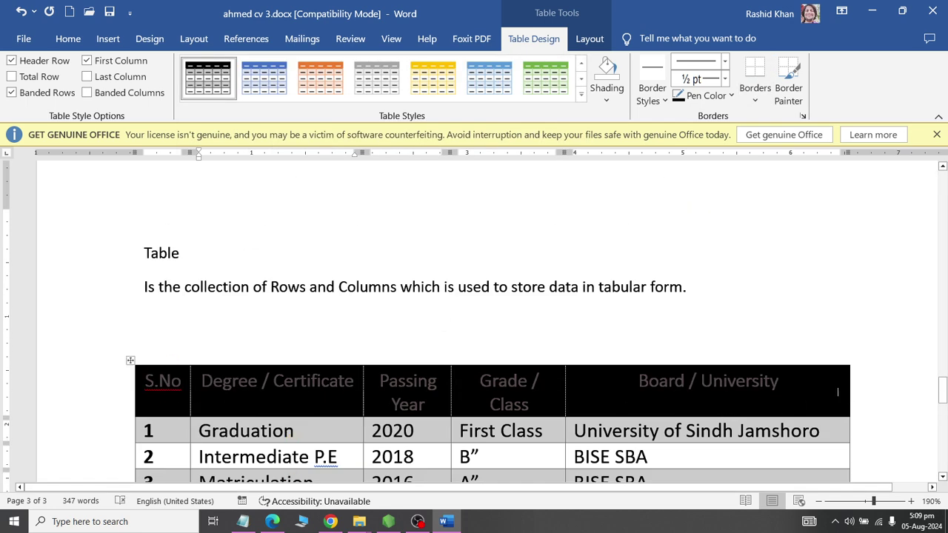
Set the header row font colour to white
left_click(68, 38)
left_click(255, 93)
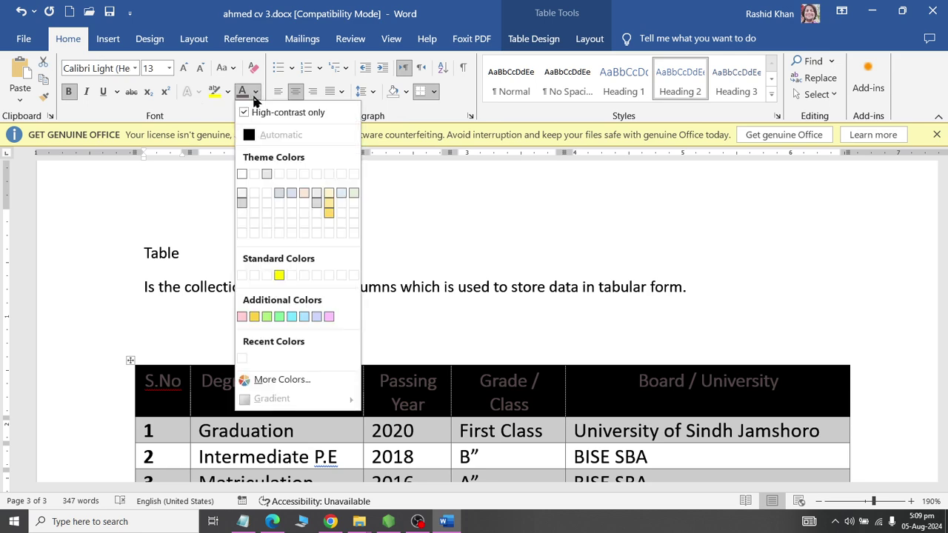
left_click(242, 174)
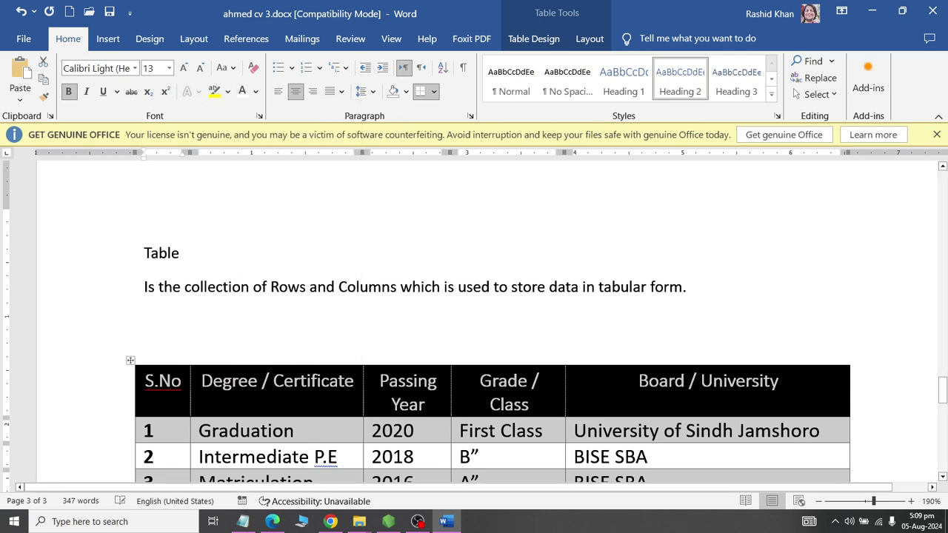
scroll(554, 365, "down", 3)
scroll(554, 365, "up", 1)
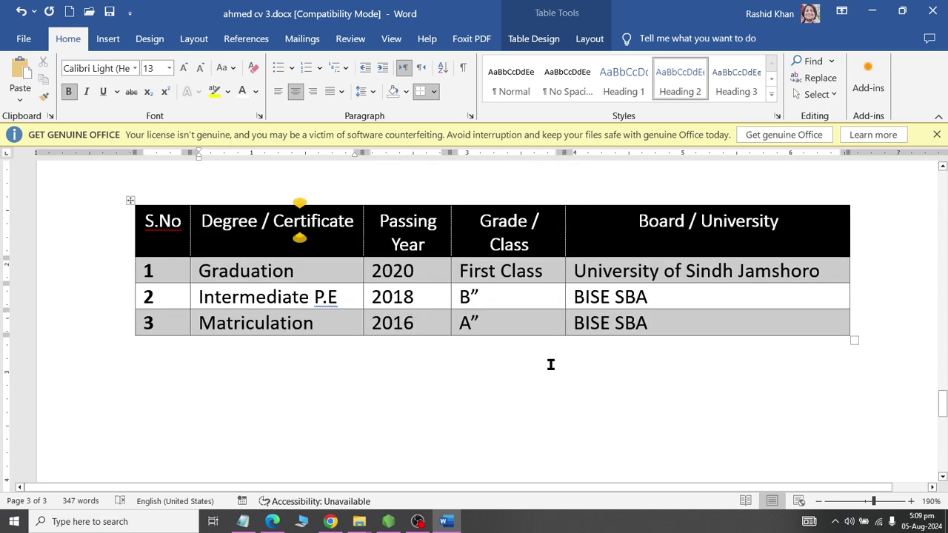
scroll(550, 364, "up", 4)
scroll(551, 364, "up", 3)
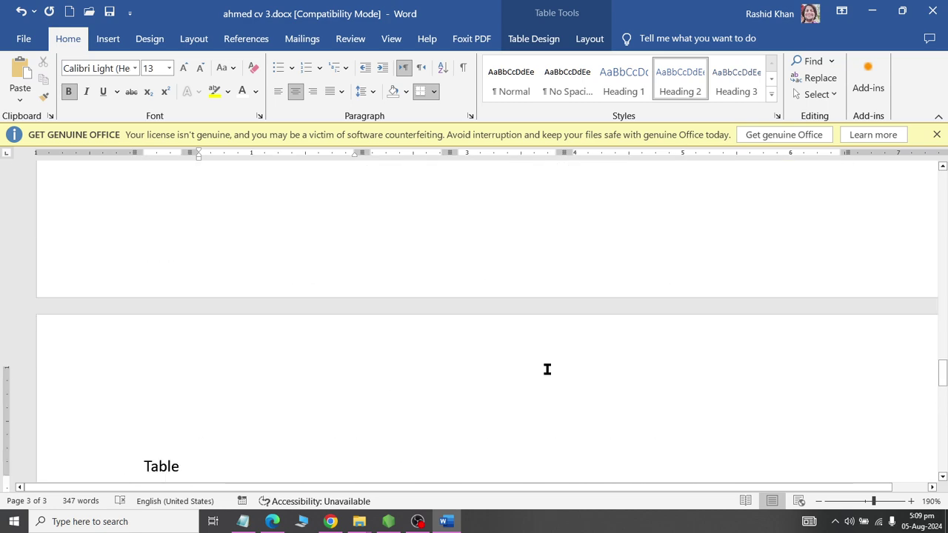
scroll(550, 365, "up", 6)
scroll(550, 365, "up", 4)
scroll(551, 364, "up", 5)
scroll(551, 364, "up", 5)
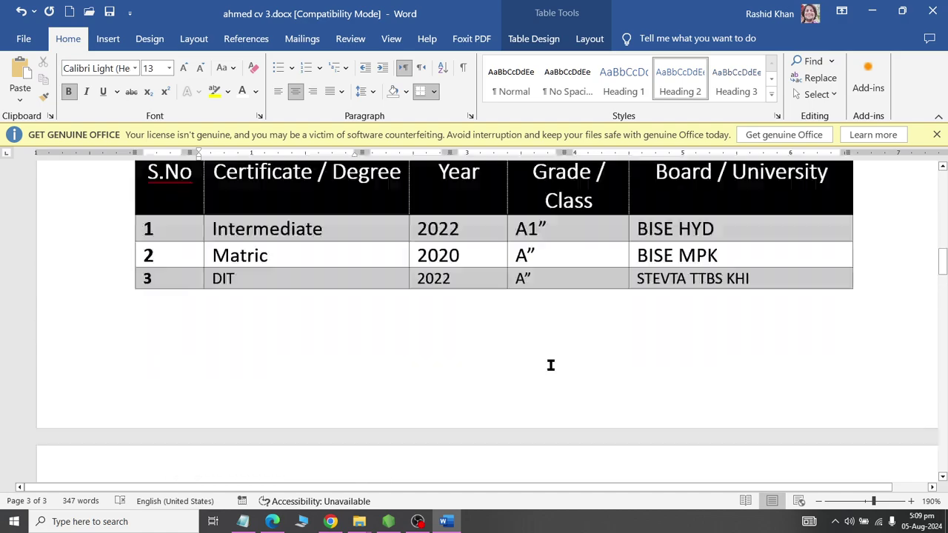
scroll(550, 365, "up", 2)
scroll(235, 323, "down", 5)
scroll(244, 329, "down", 3)
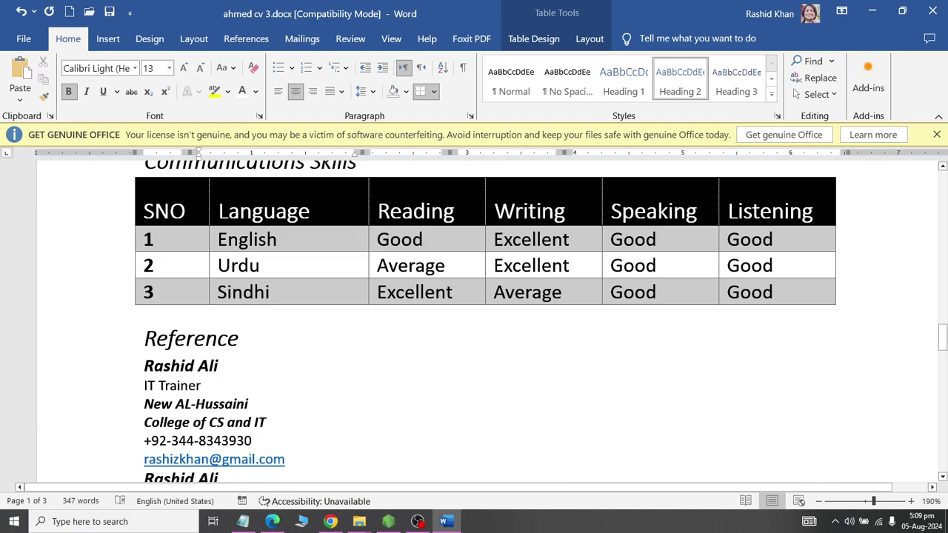
scroll(222, 321, "up", 1)
scroll(224, 326, "up", 1)
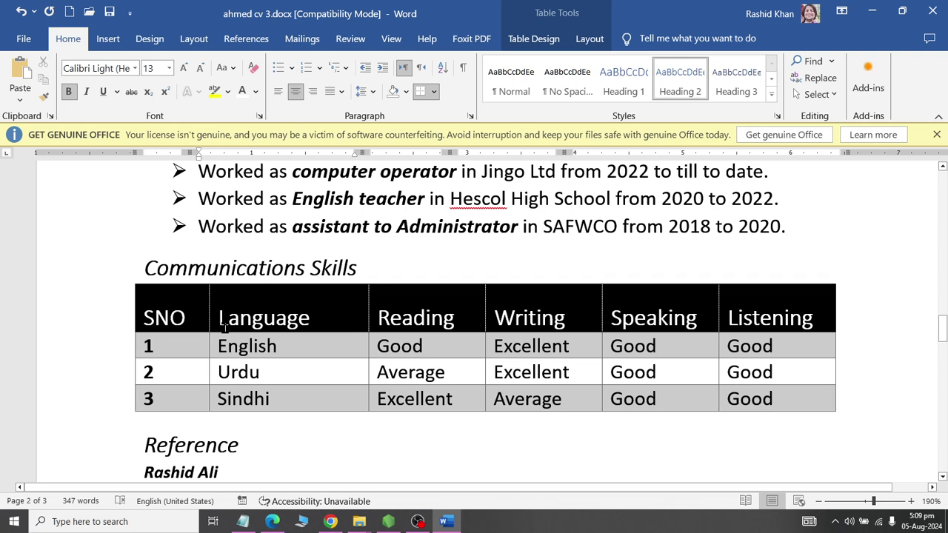
left_click(222, 337)
scroll(540, 363, "down", 5)
scroll(540, 366, "down", 5)
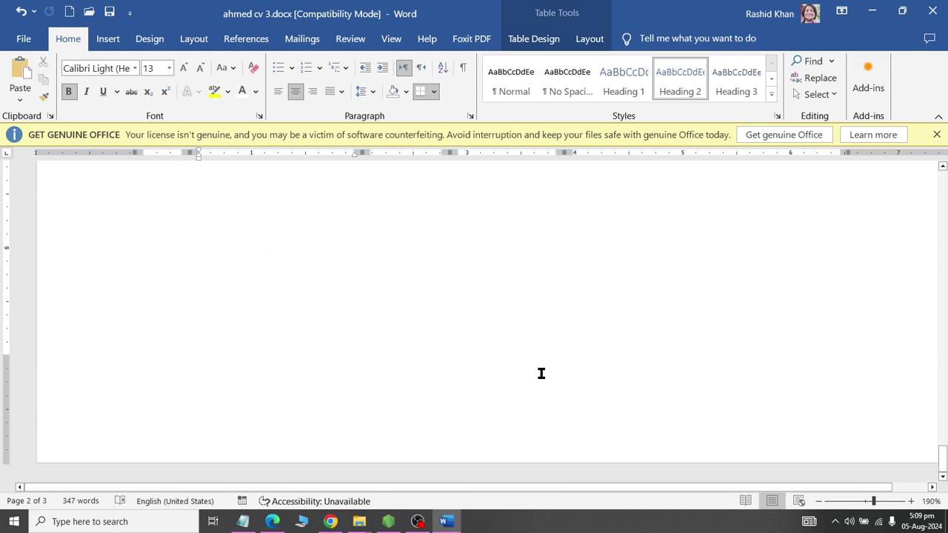
scroll(540, 371, "up", 5)
left_click_drag(229, 257, 741, 270)
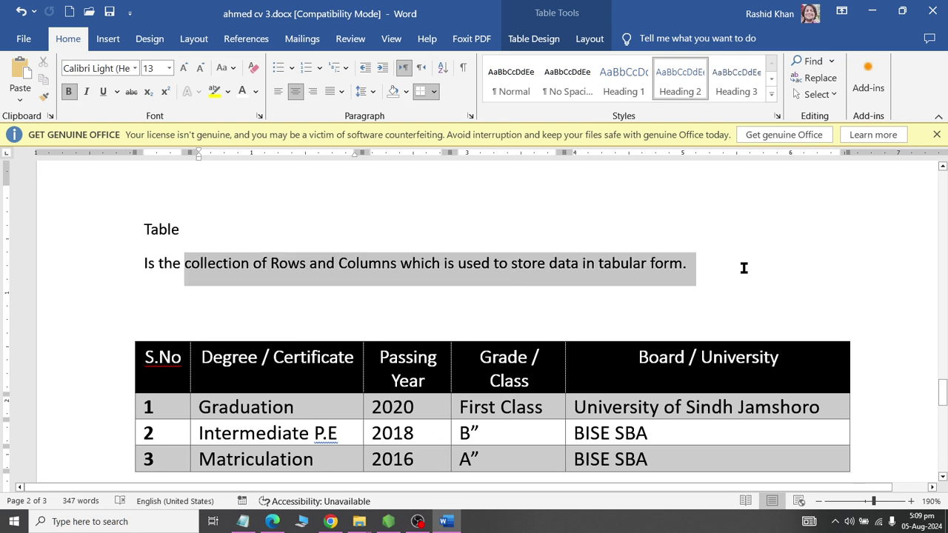
left_click(262, 357)
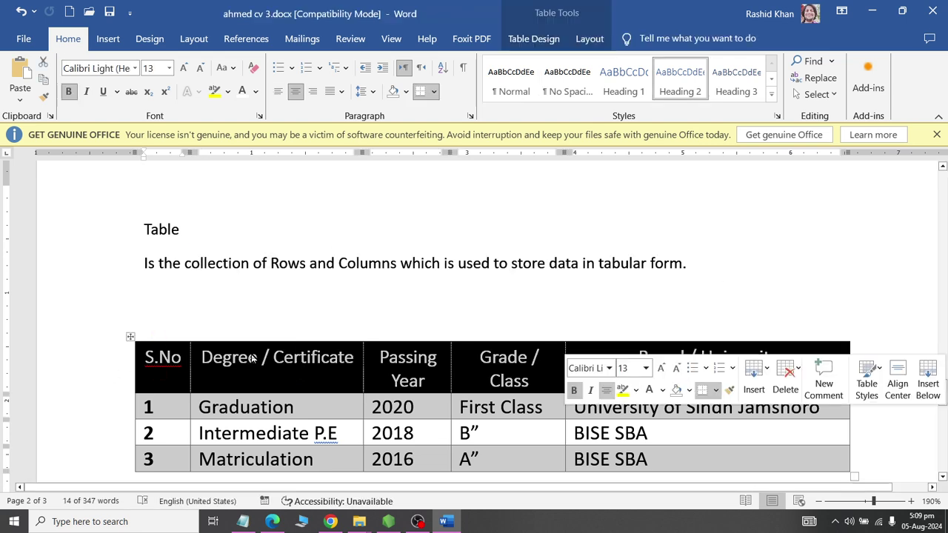
left_click_drag(262, 357, 302, 453)
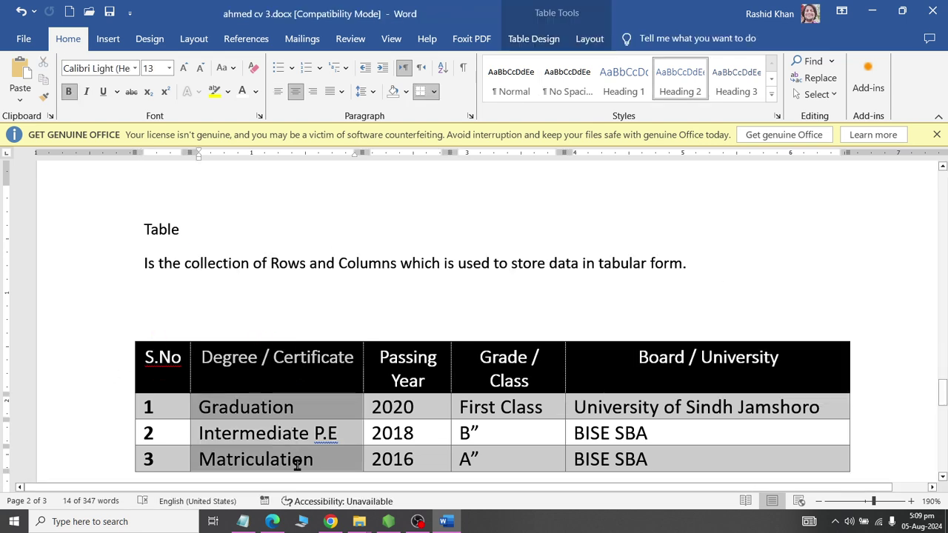
left_click(298, 263)
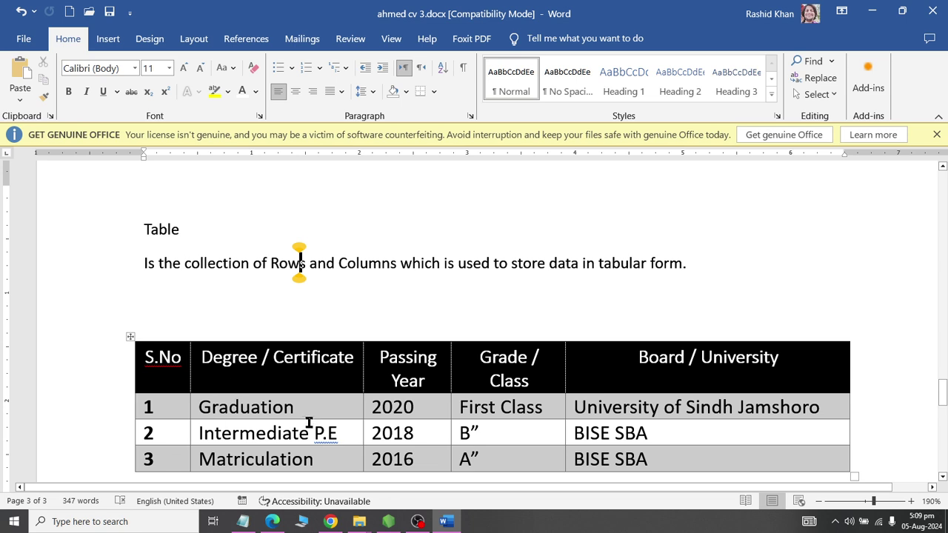
left_click(252, 406)
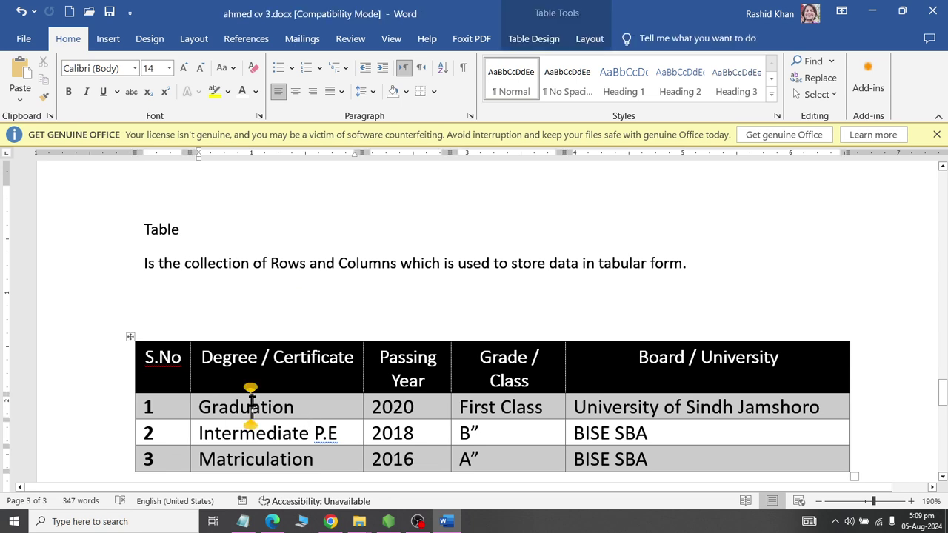